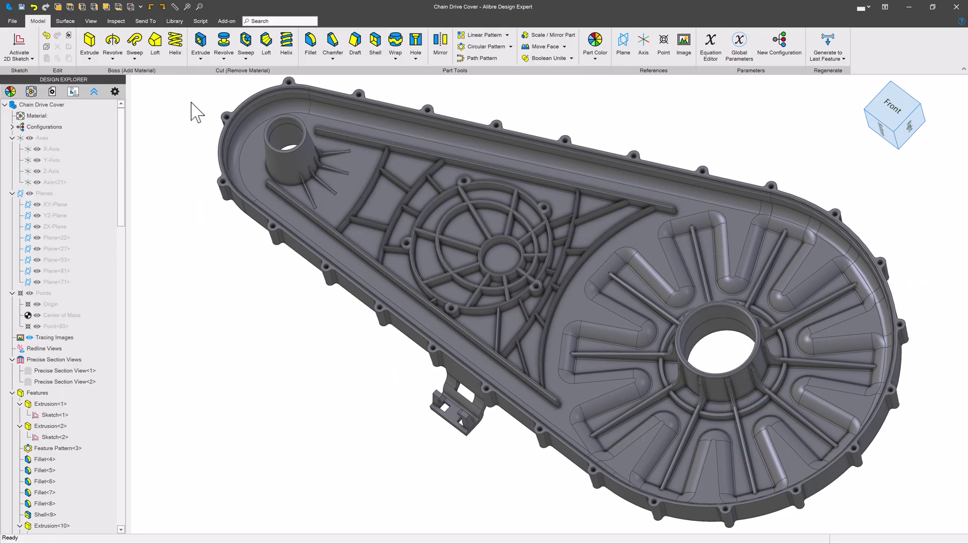
Make an ANSI B drawing of the Chain Drive Cover with standard front, top and right views
click(150, 24)
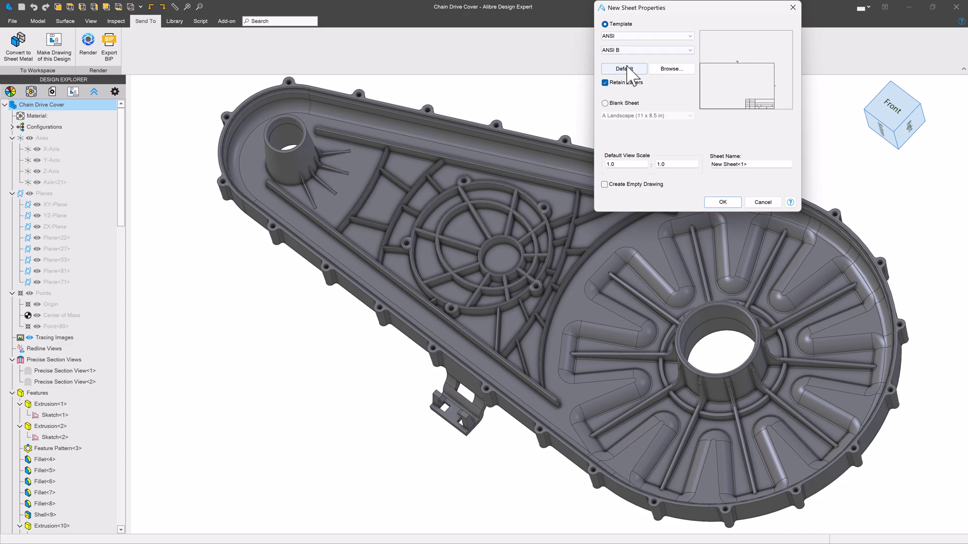
click(725, 204)
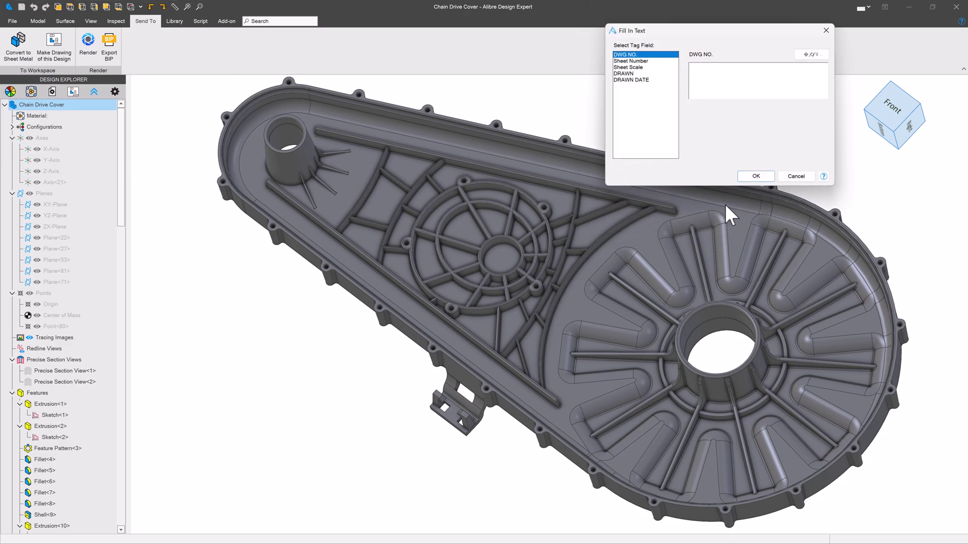
click(748, 179)
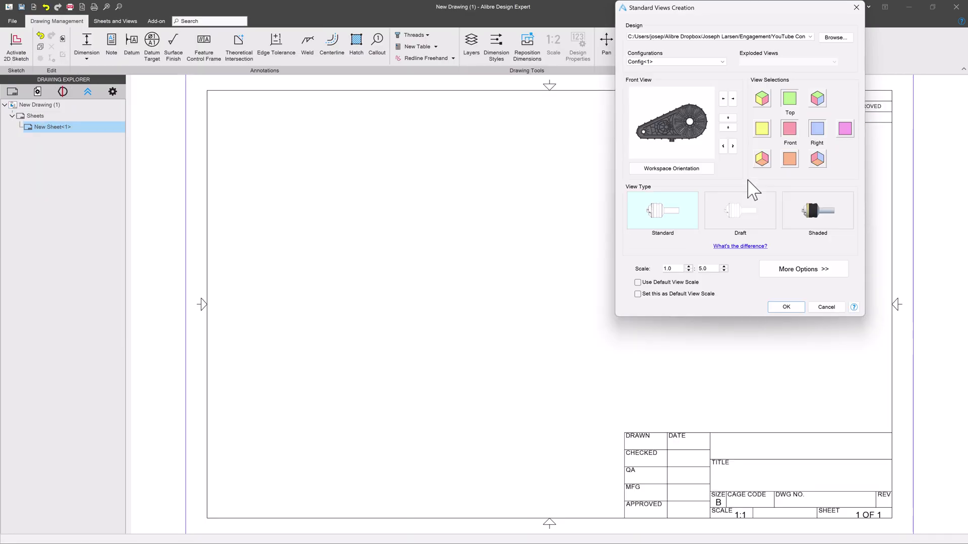
click(785, 308)
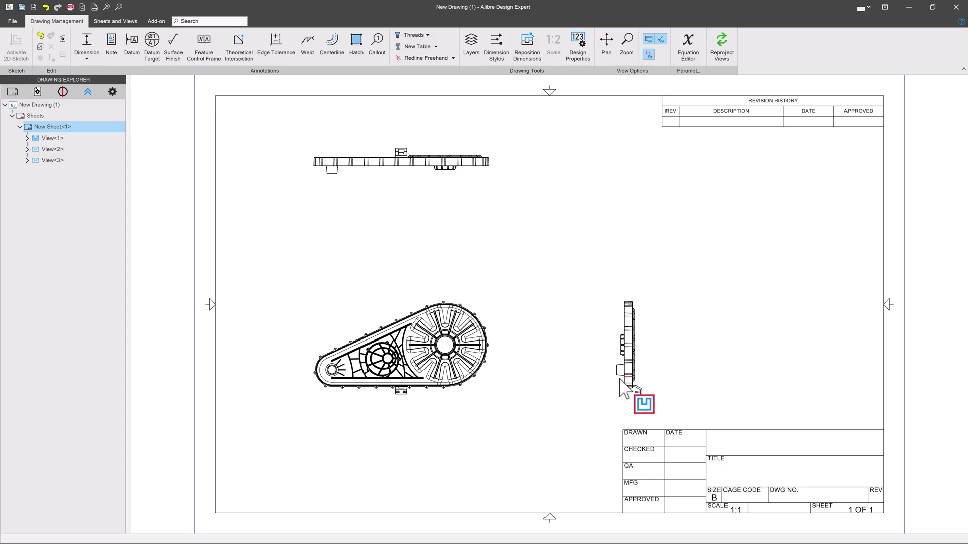
scroll(461, 404, down, 1)
scroll(497, 383, up, 1)
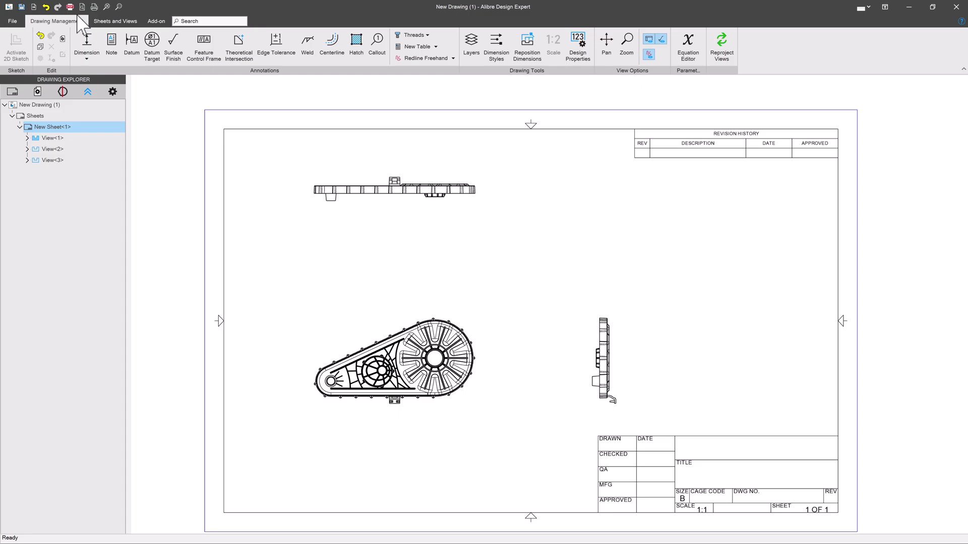
Place a standard BOM ANSI ABC bill of materials listing one Chain Drive Cover on the sheet
click(114, 21)
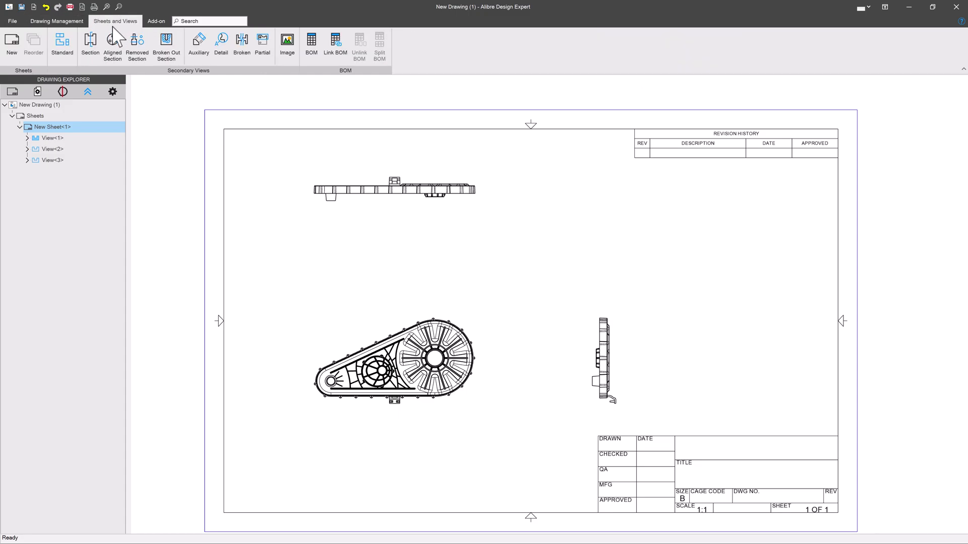
click(319, 56)
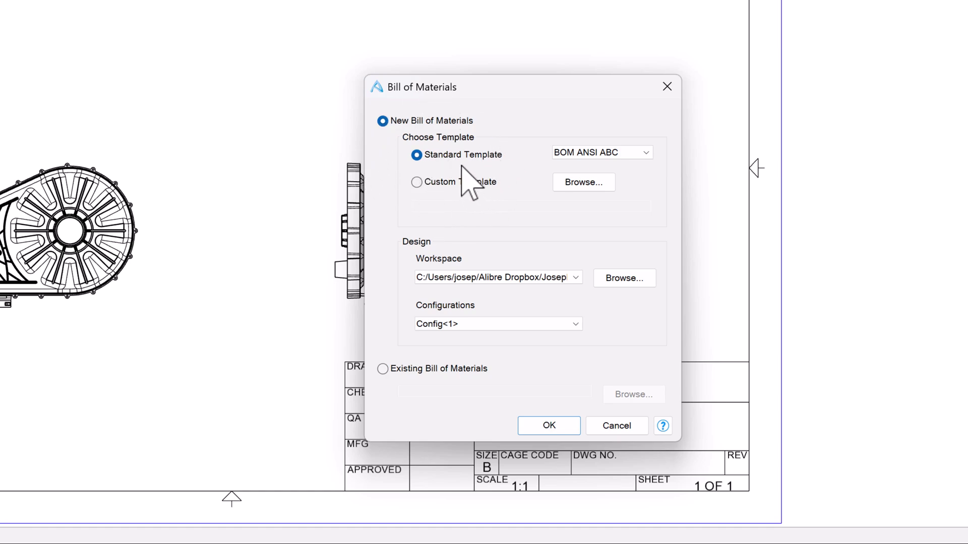
click(548, 427)
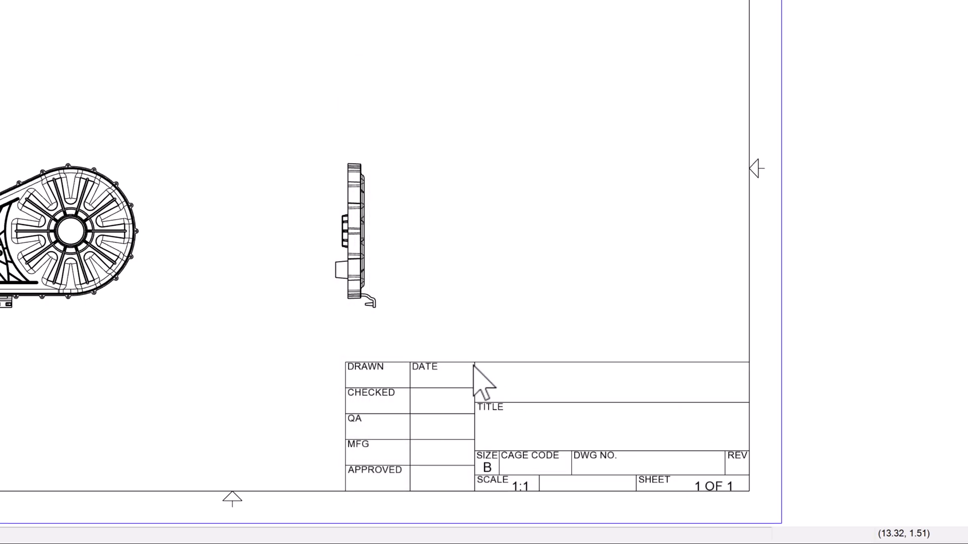
click(534, 132)
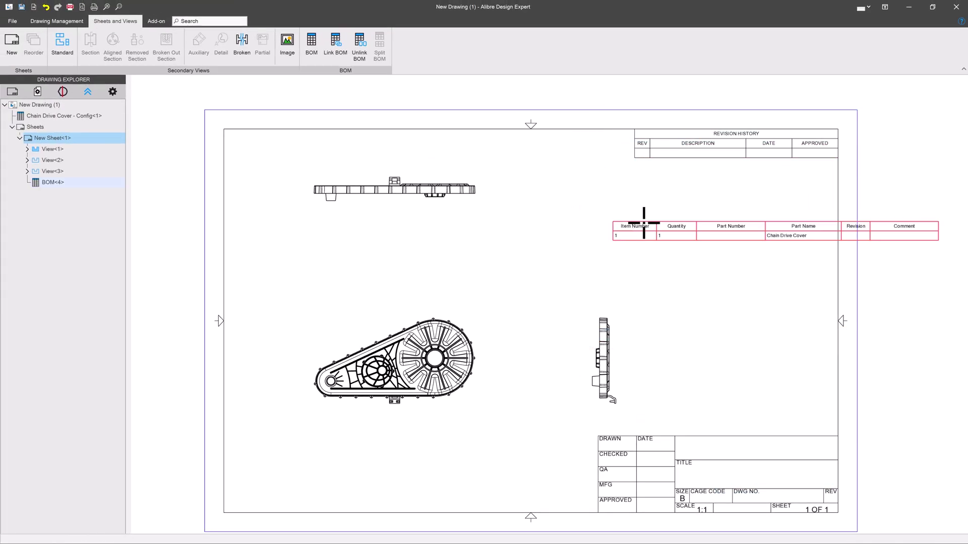
Replace all default BOM columns with a single Weight column from Design Properties (1651.117 lbm)
double_click(659, 222)
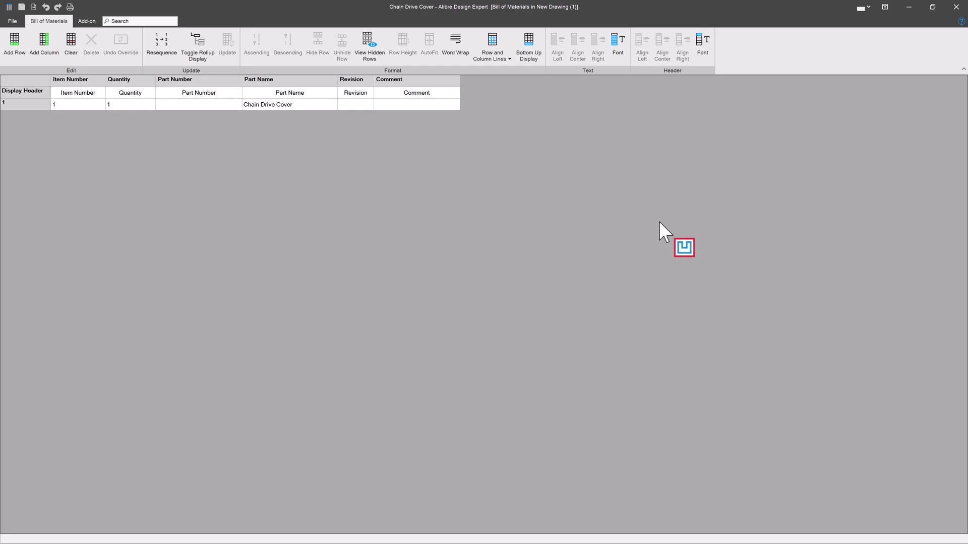
click(43, 45)
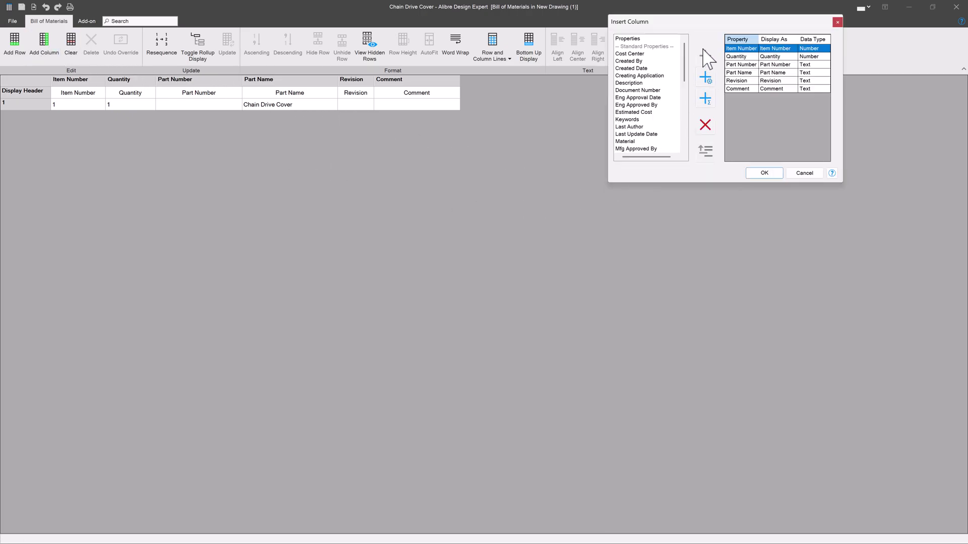
click(705, 126)
click(705, 125)
click(705, 125)
click(705, 126)
click(706, 126)
click(706, 126)
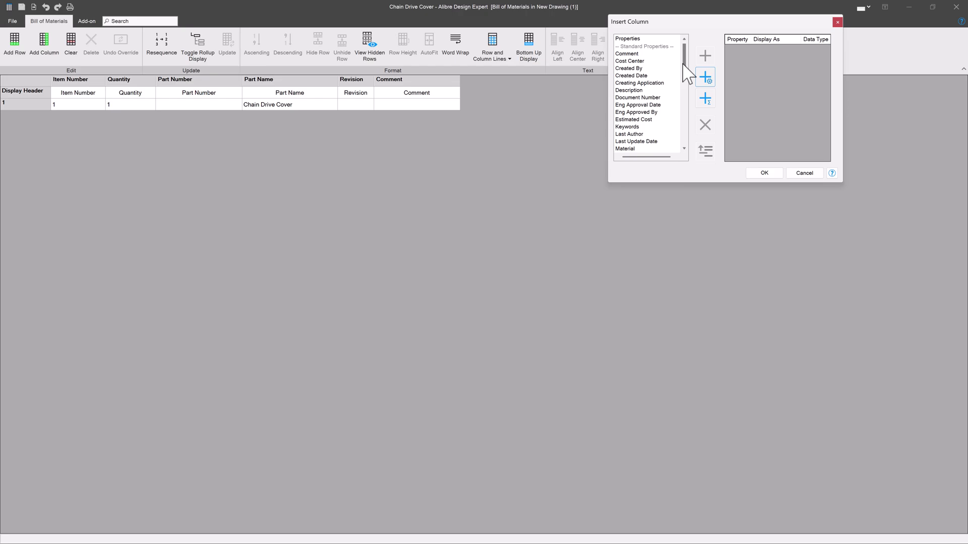
drag(682, 63, 677, 141)
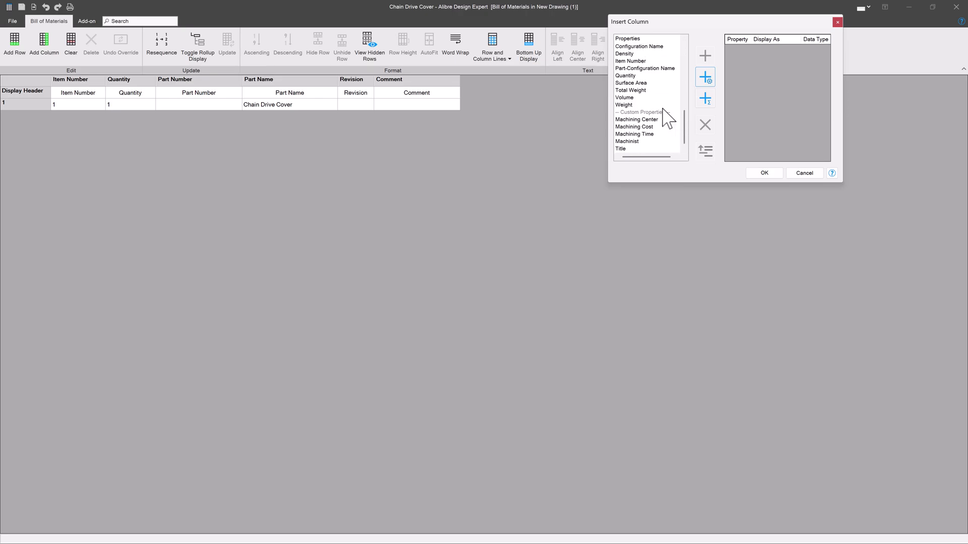
click(625, 105)
click(704, 56)
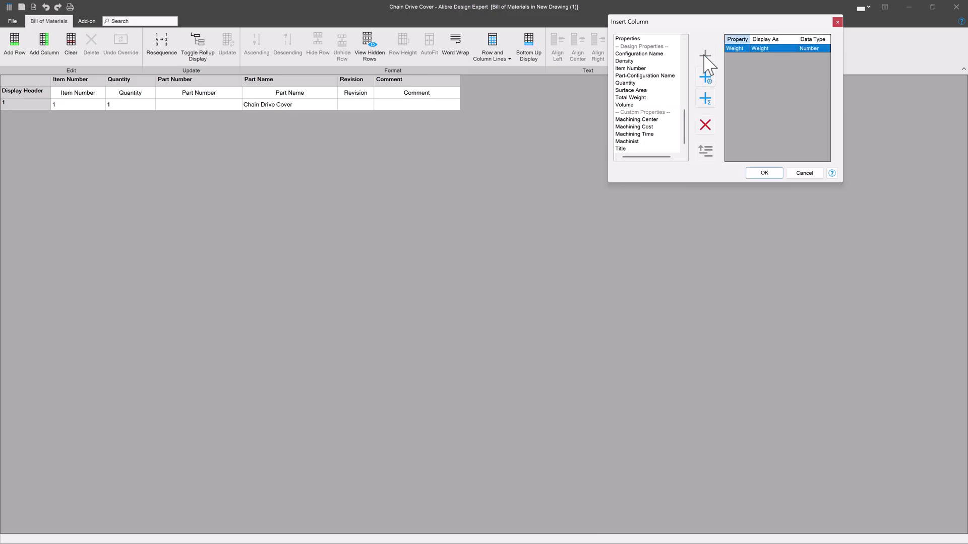
click(764, 173)
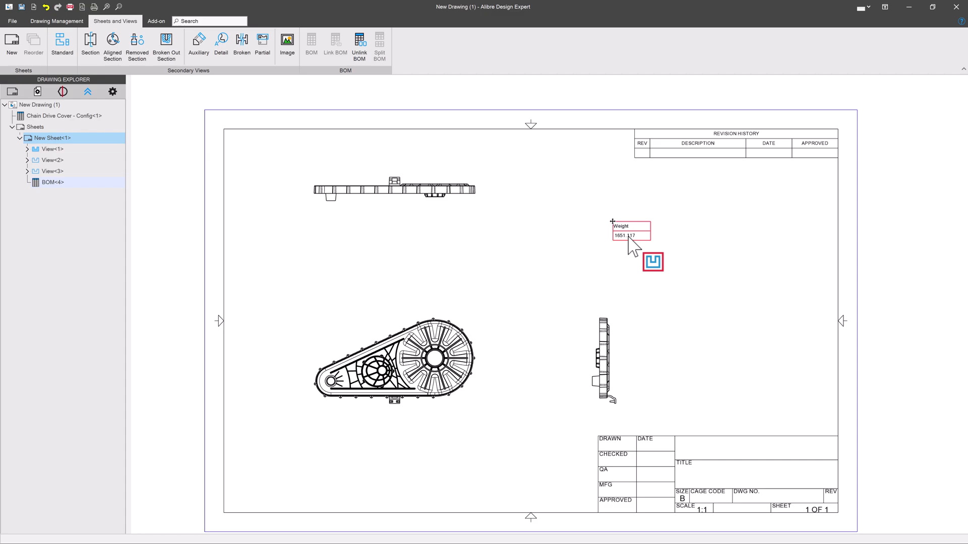
Place the Weight table at the bottom of the sheet, just left of the title block
click(628, 239)
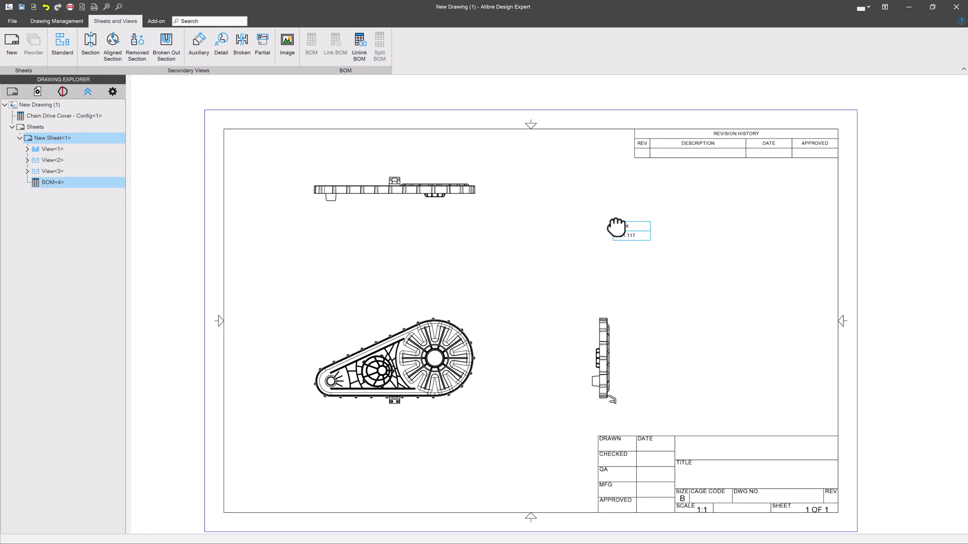
drag(616, 227, 564, 500)
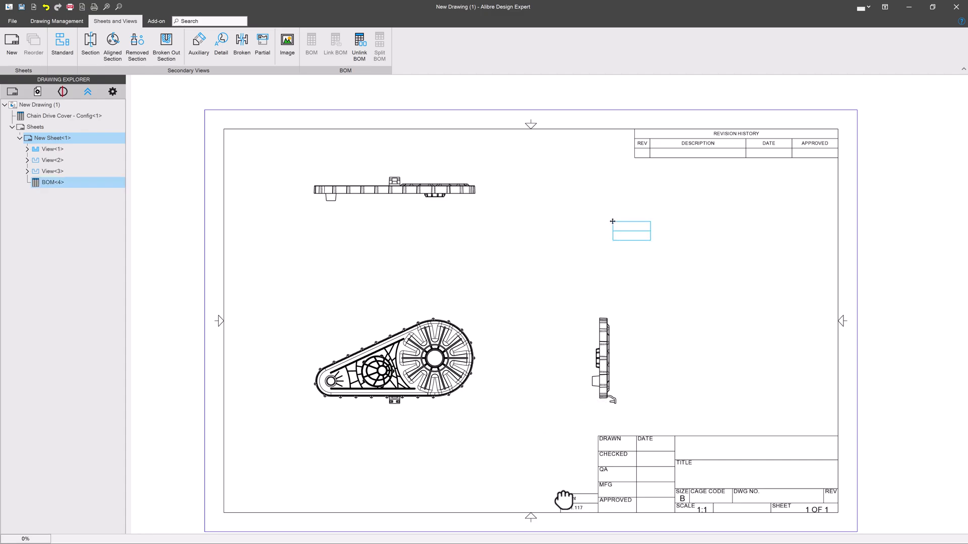
click(536, 476)
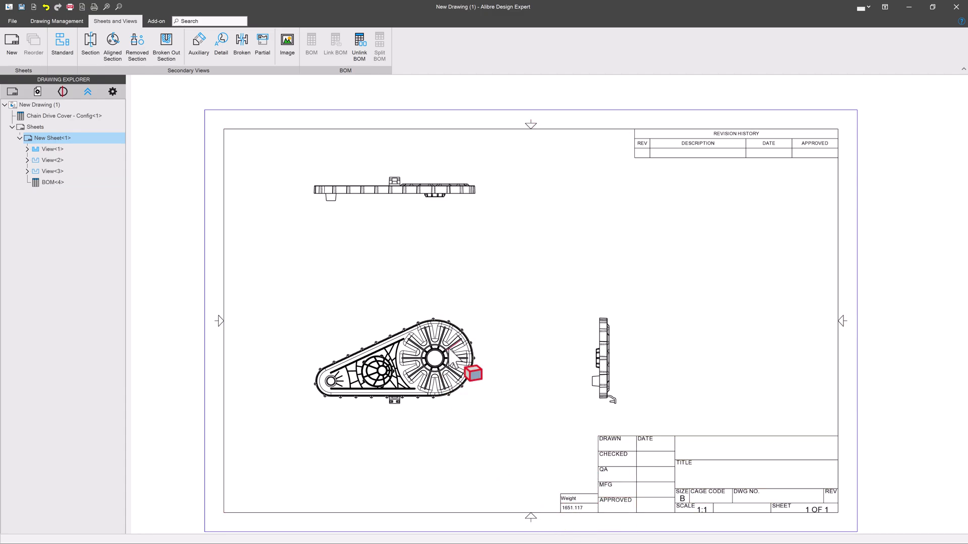
Open the Chain Drive Cover model from the front view and set its material to Copper Alloy
right_click(465, 325)
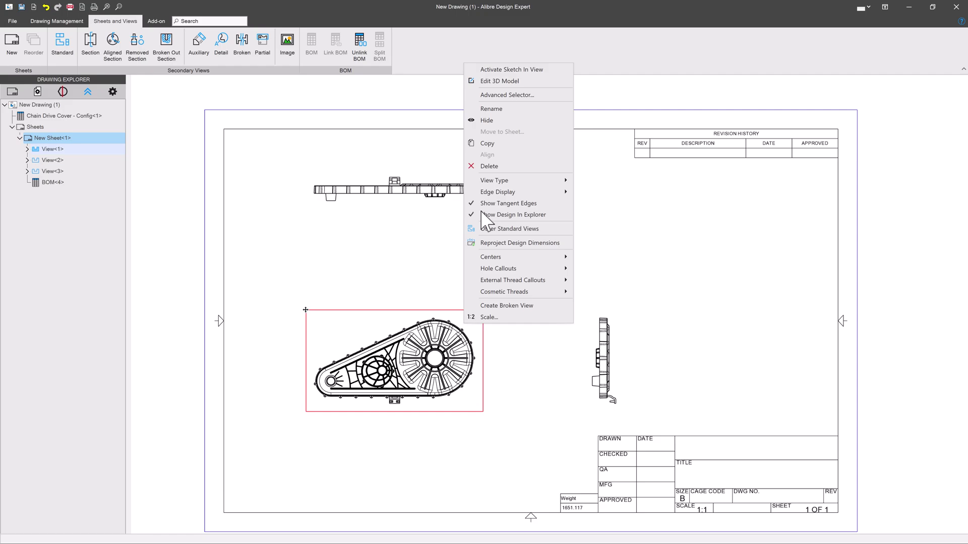
click(506, 81)
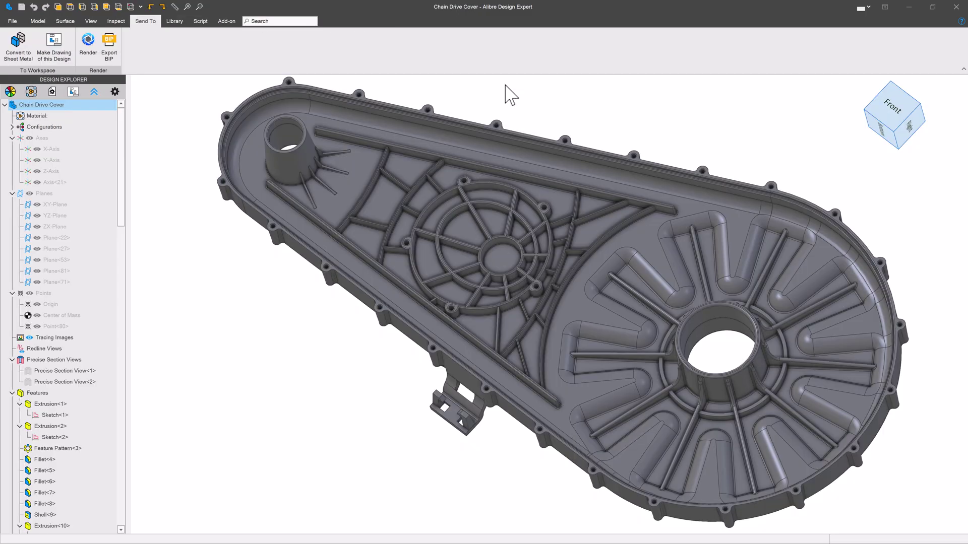
right_click(38, 116)
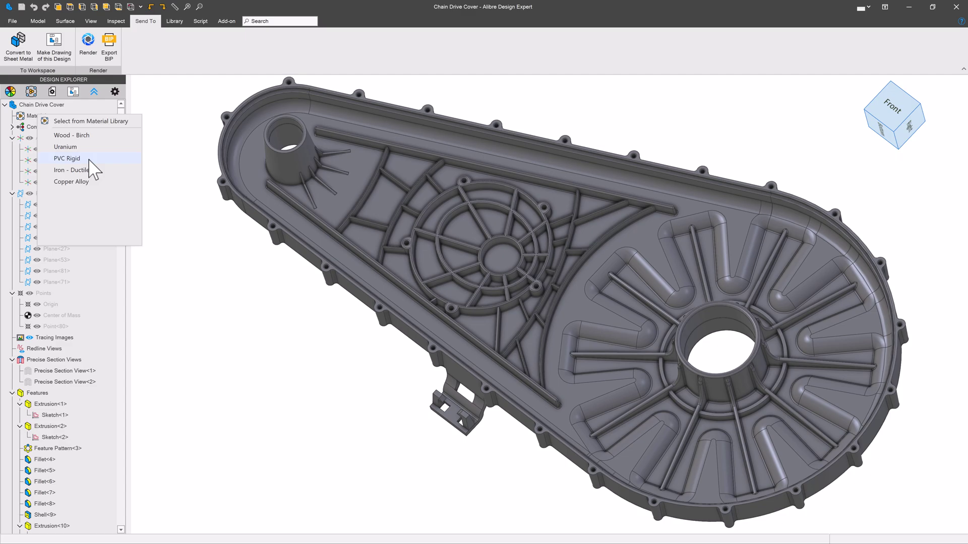
click(71, 182)
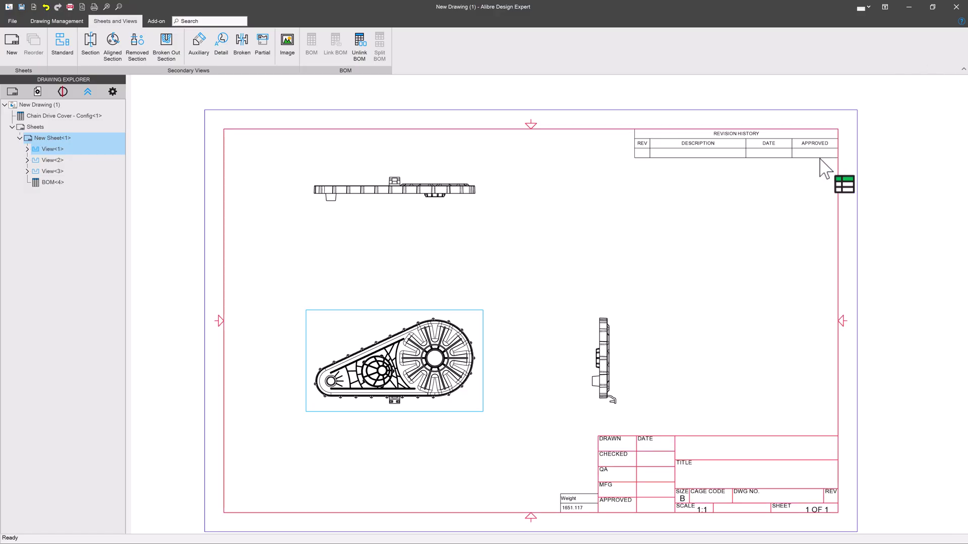
Save the drawing and part as Chain Drive Cover and reproject the views from the updated part
scroll(574, 524, up, 5)
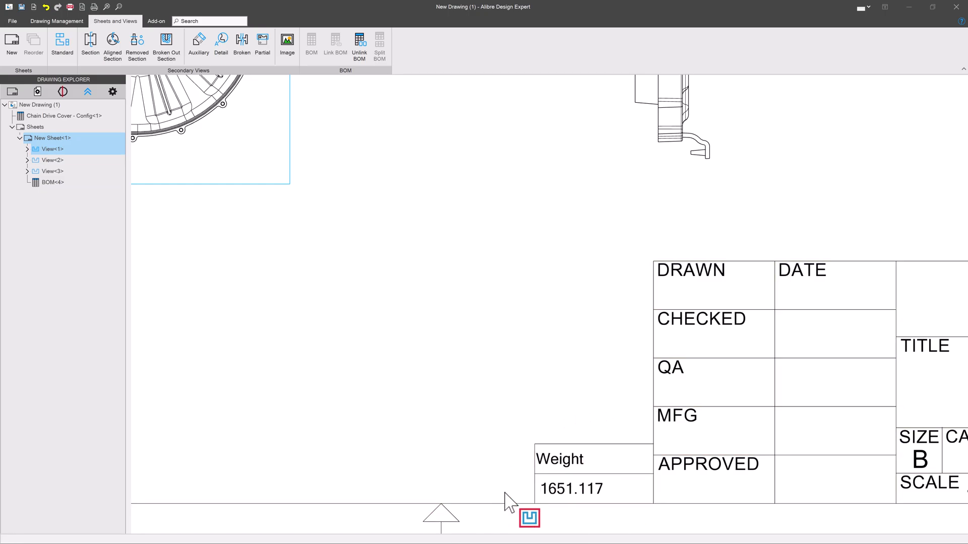
scroll(539, 449, down, 5)
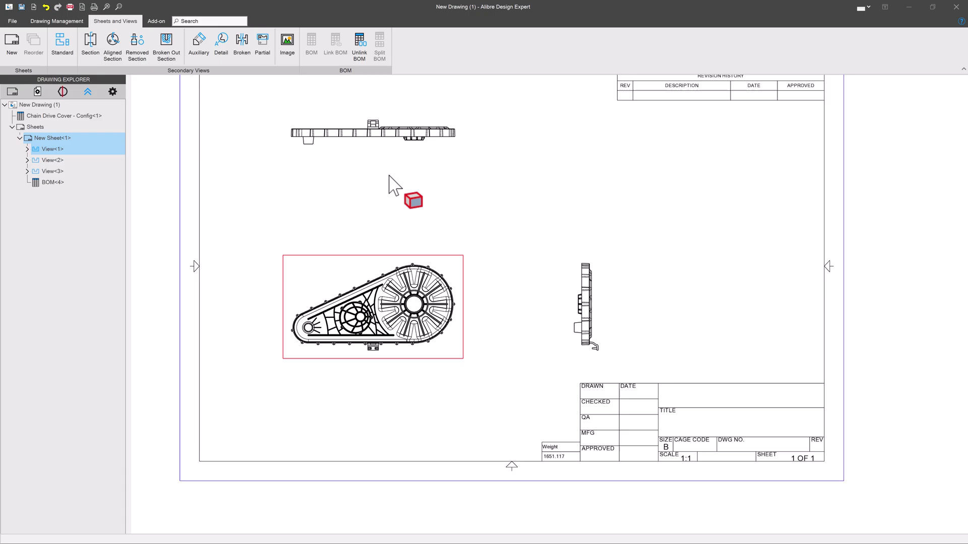
click(50, 22)
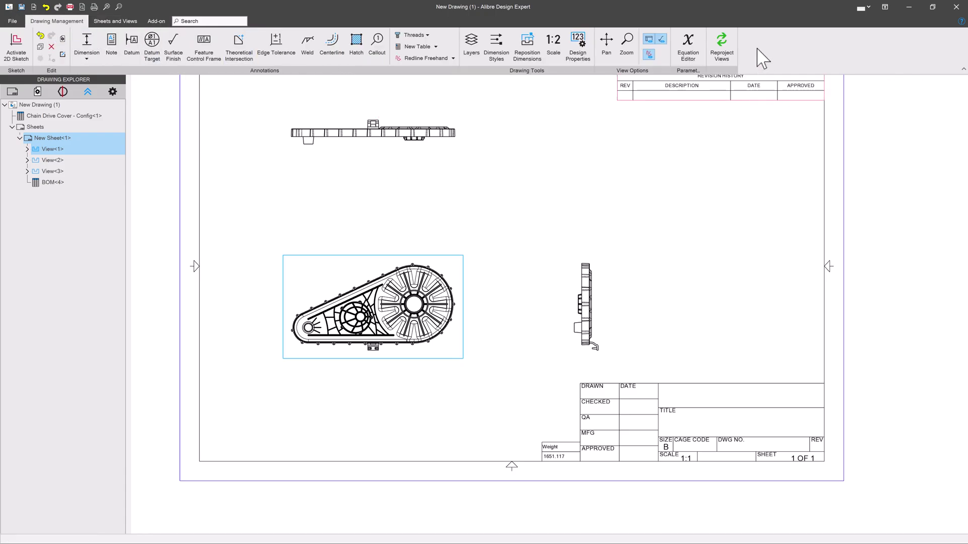
click(725, 46)
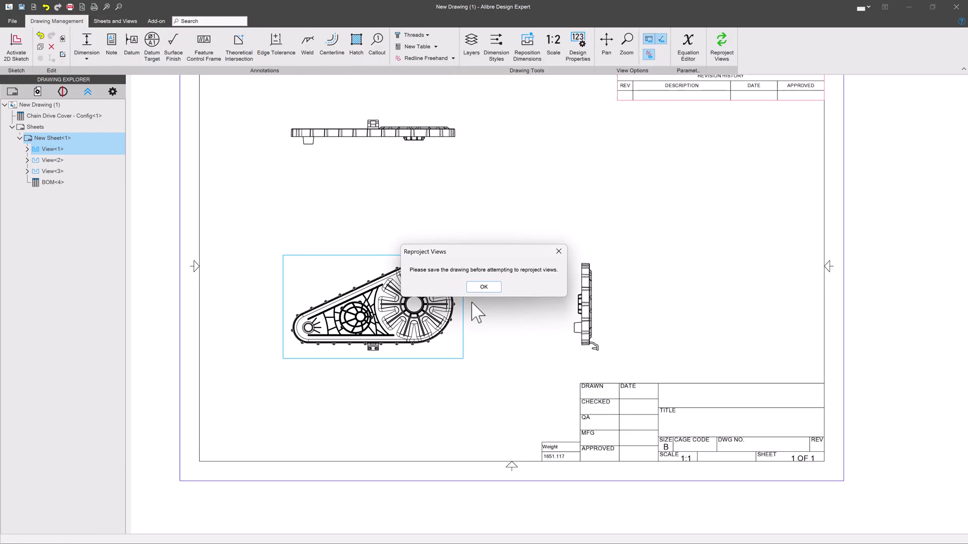
click(482, 288)
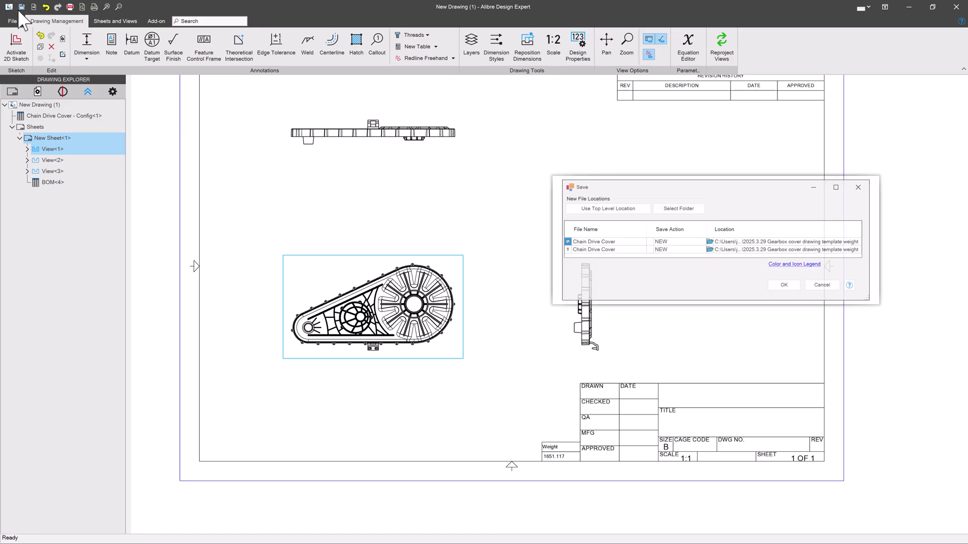
click(788, 287)
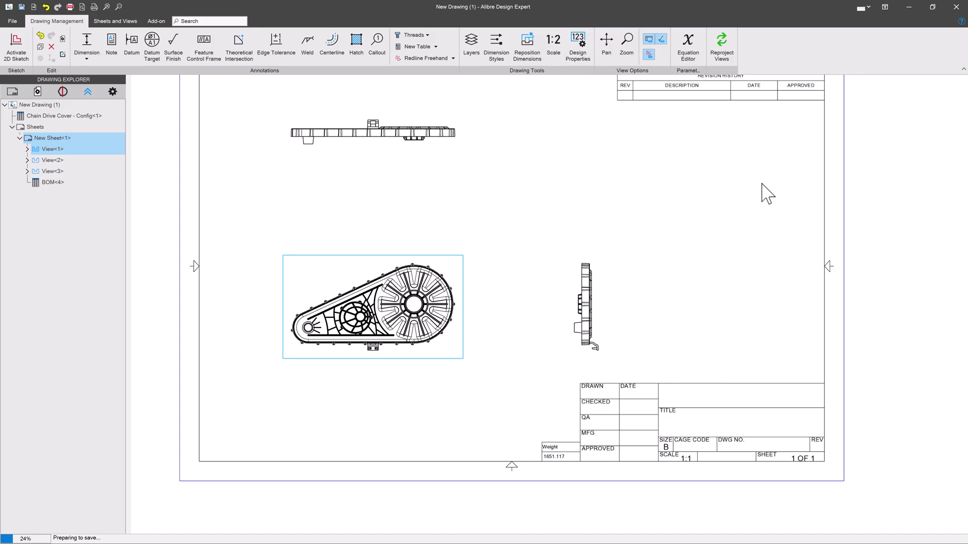
click(722, 48)
click(572, 200)
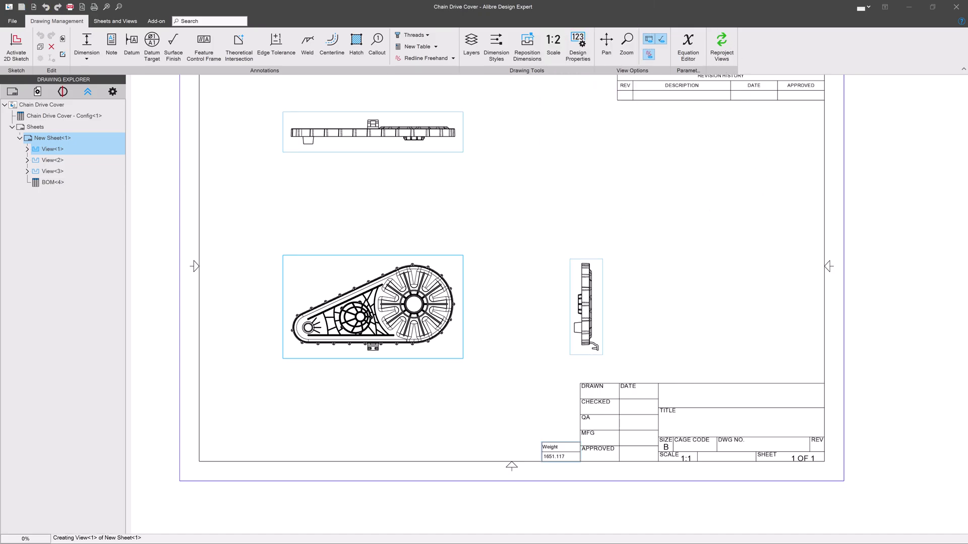
scroll(519, 484, up, 6)
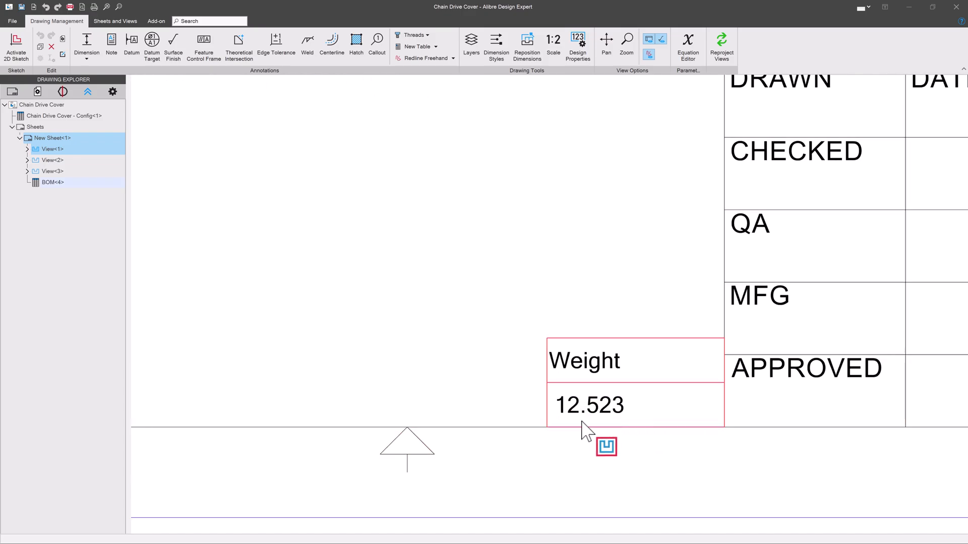
scroll(607, 425, down, 2)
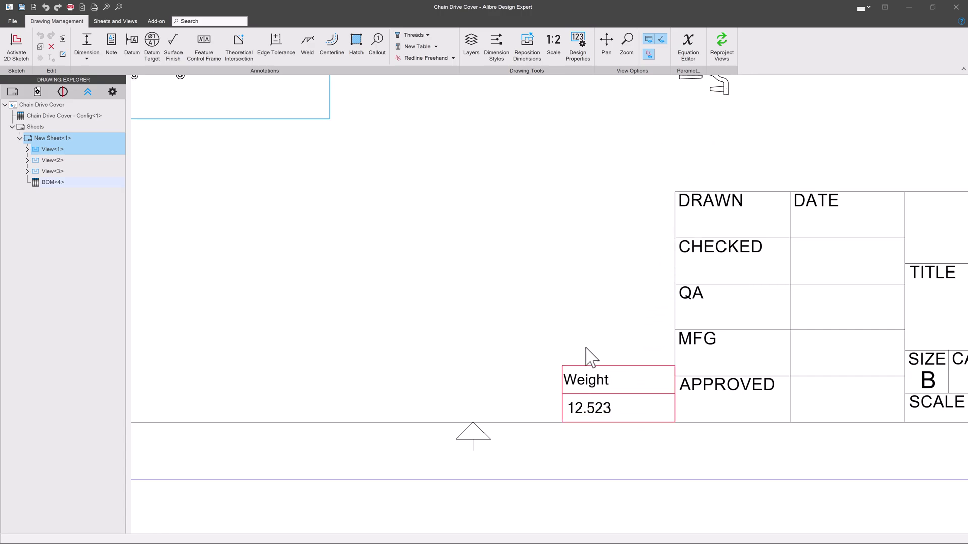
scroll(482, 409, down, 3)
scroll(516, 420, up, 4)
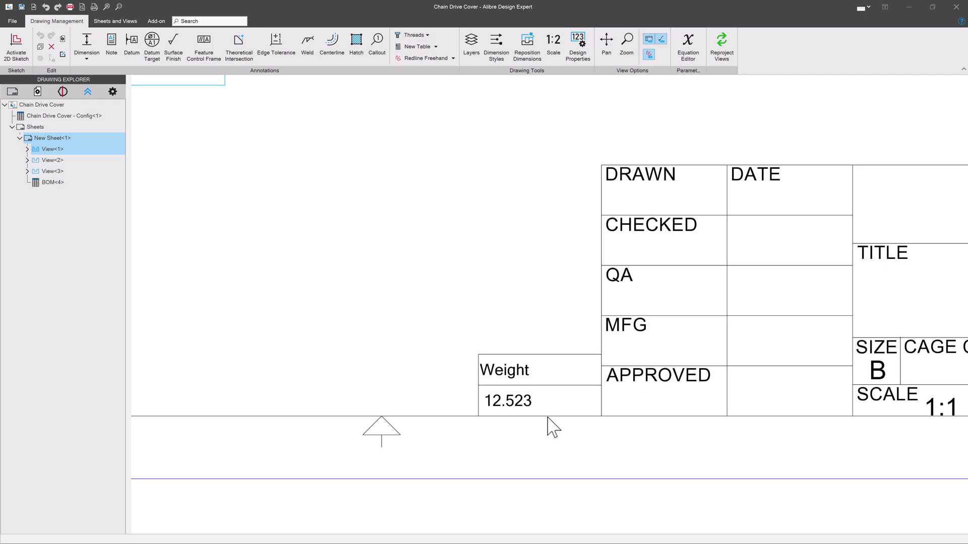
scroll(458, 440, down, 3)
scroll(464, 441, down, 3)
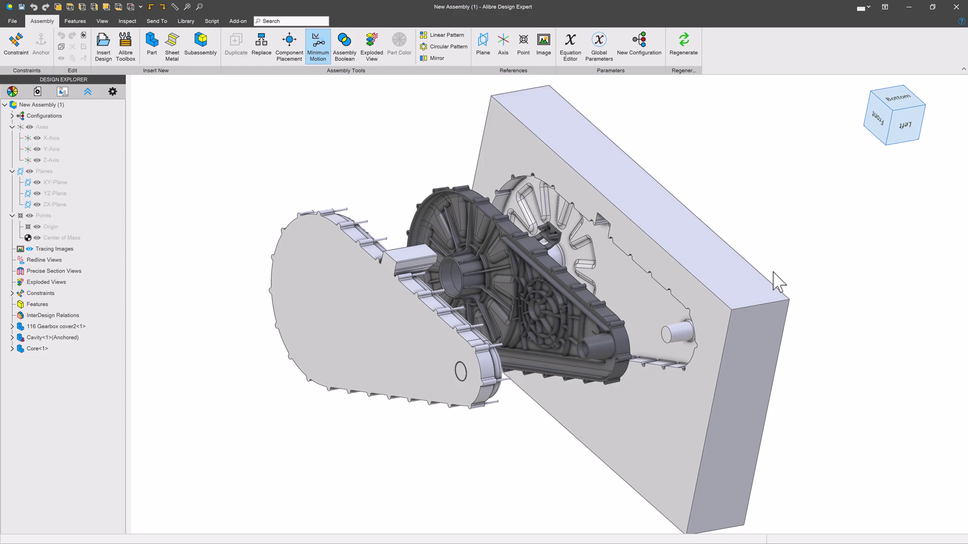
Create an ANSI B drawing of the assembly with three standard views, then begin a bill of materials
click(157, 21)
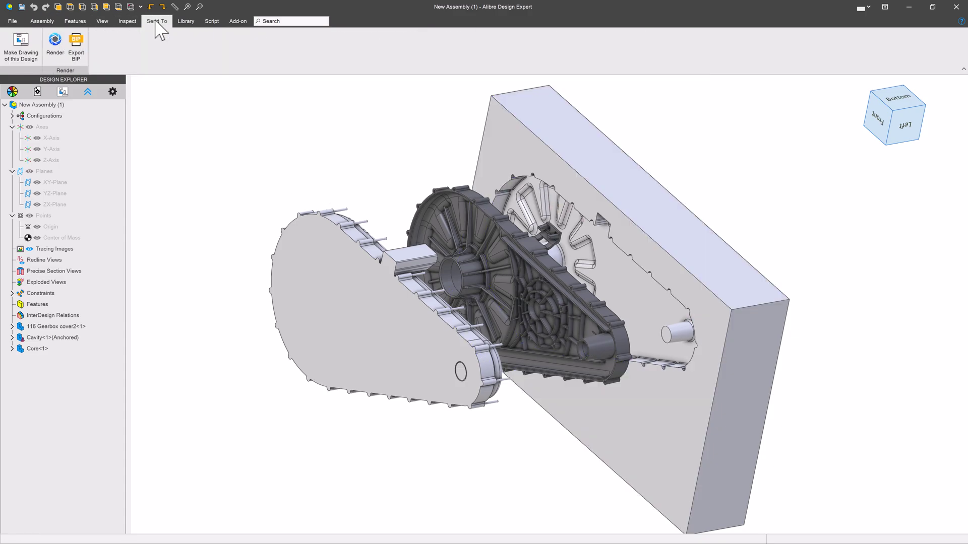
click(21, 45)
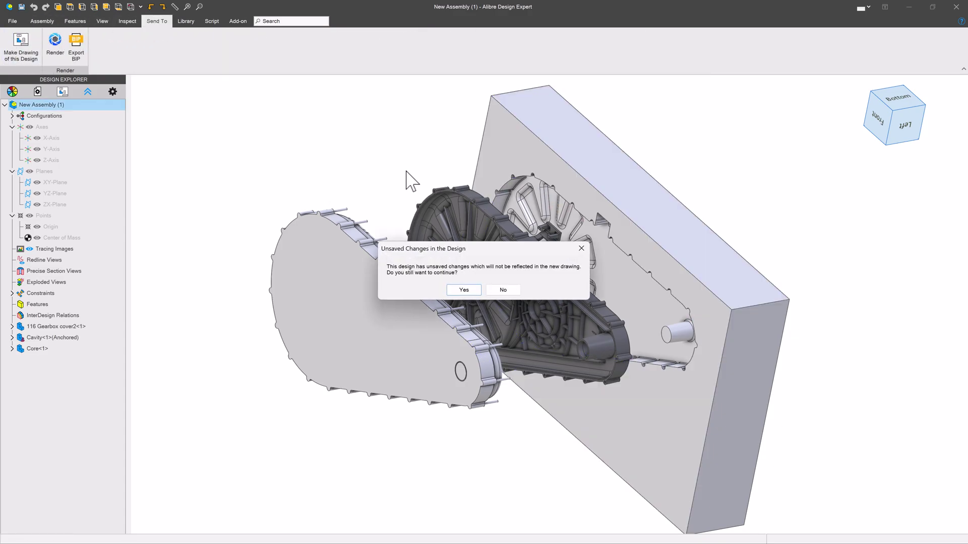
click(463, 291)
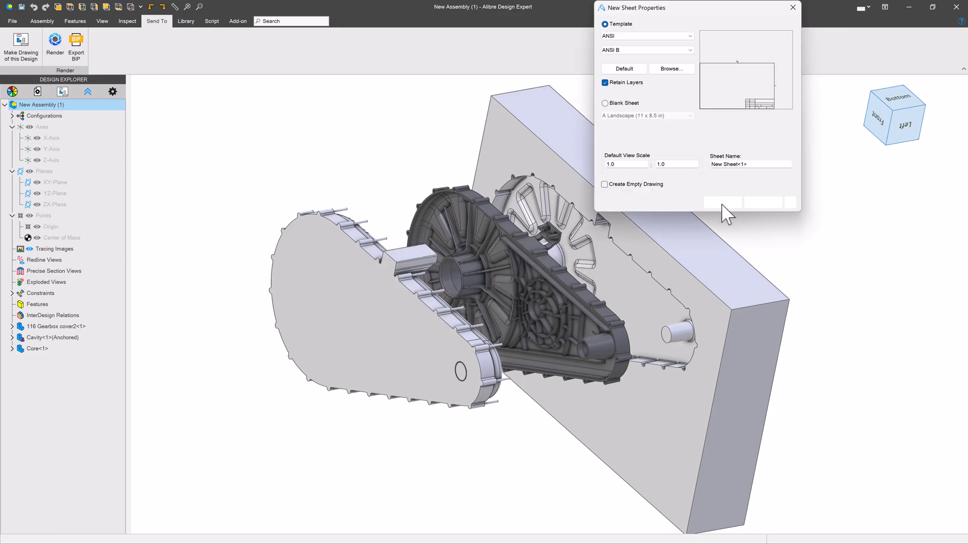
click(722, 203)
click(755, 177)
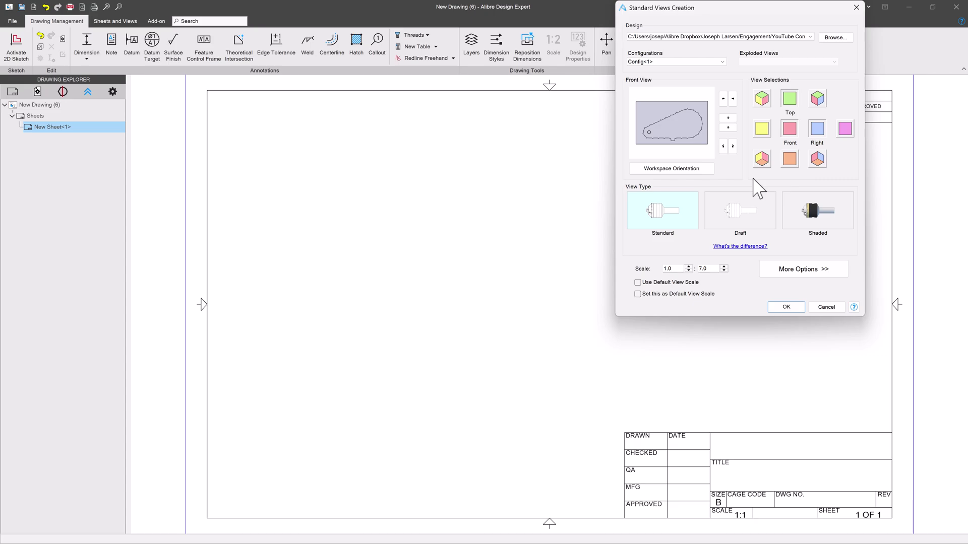
click(786, 307)
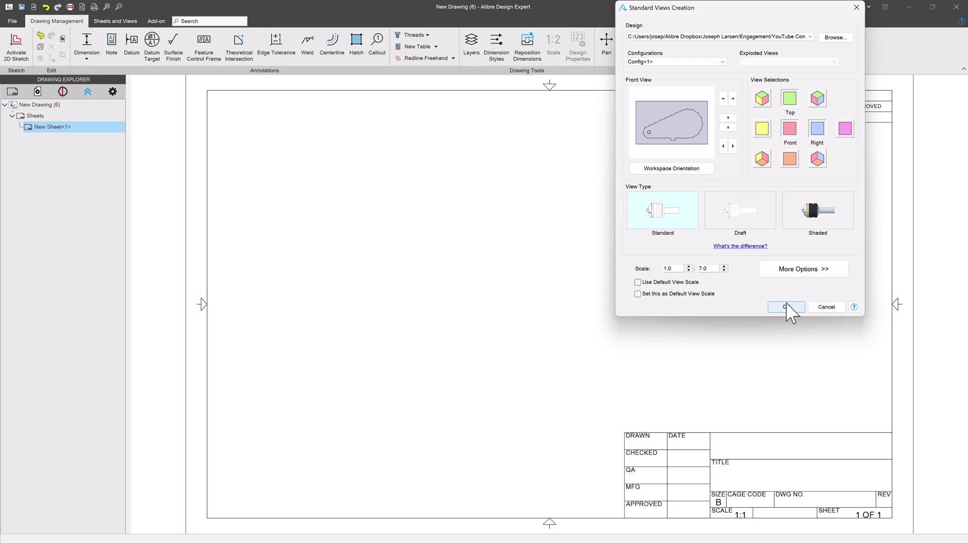
click(455, 271)
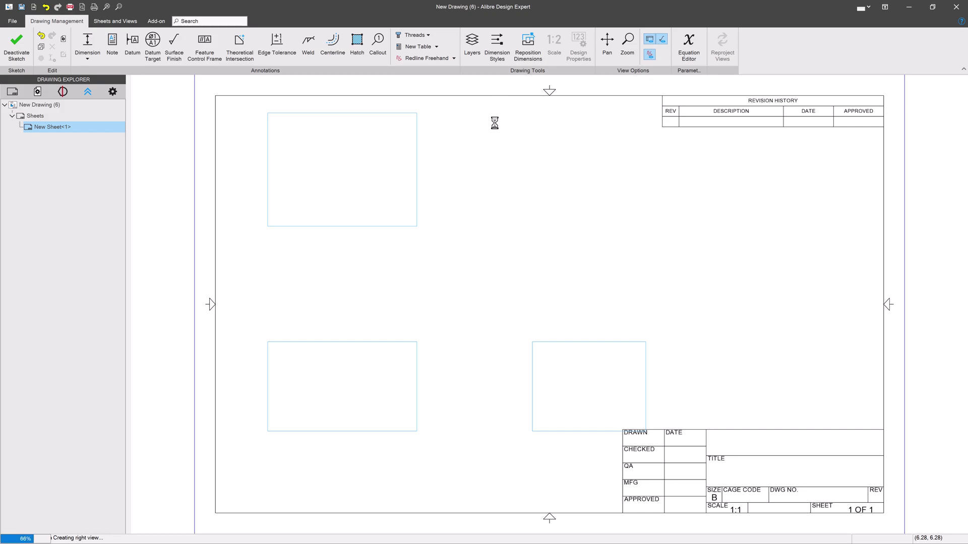
click(114, 21)
click(311, 43)
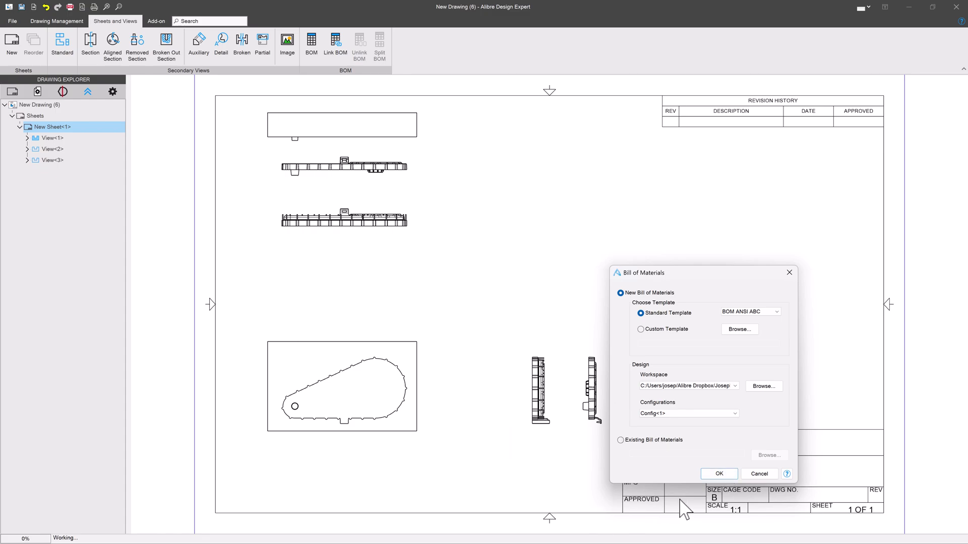
Place the assembly BOM and add a Weight column reading 1651.824, 9004.697 and 49283.843
click(719, 474)
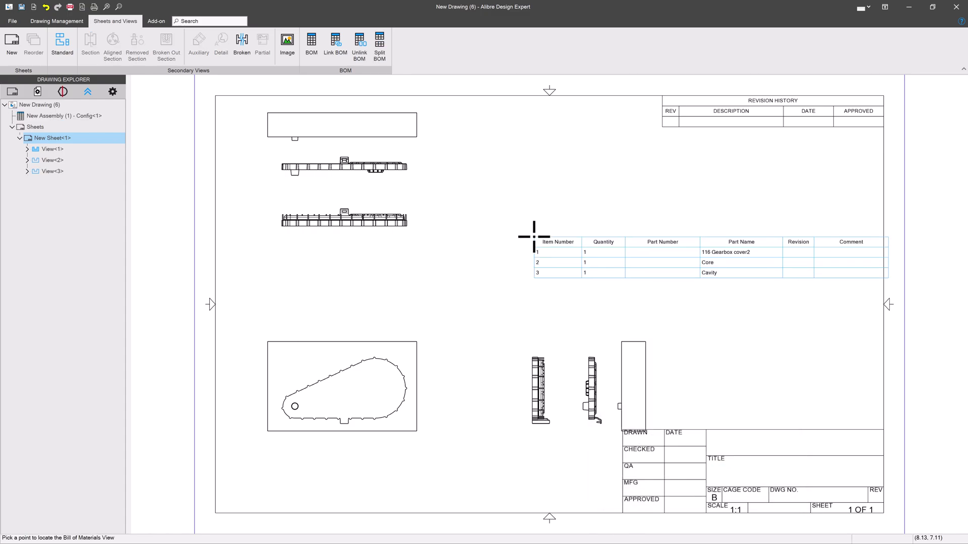
click(497, 206)
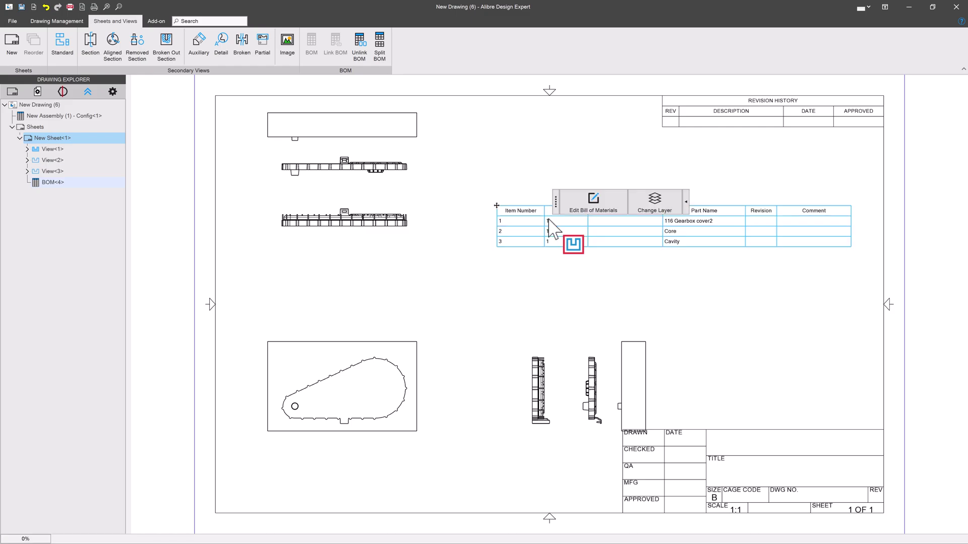
double_click(551, 216)
click(44, 45)
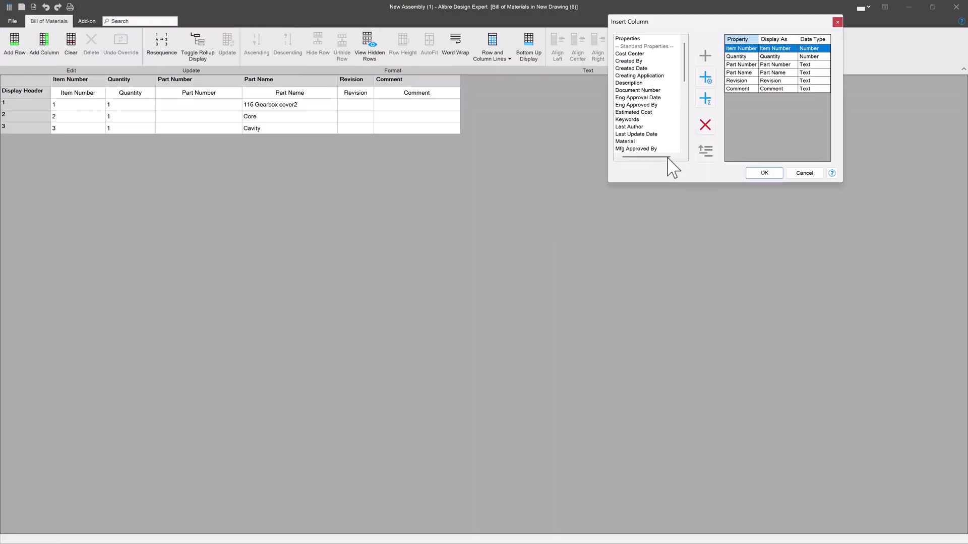
drag(687, 63, 672, 158)
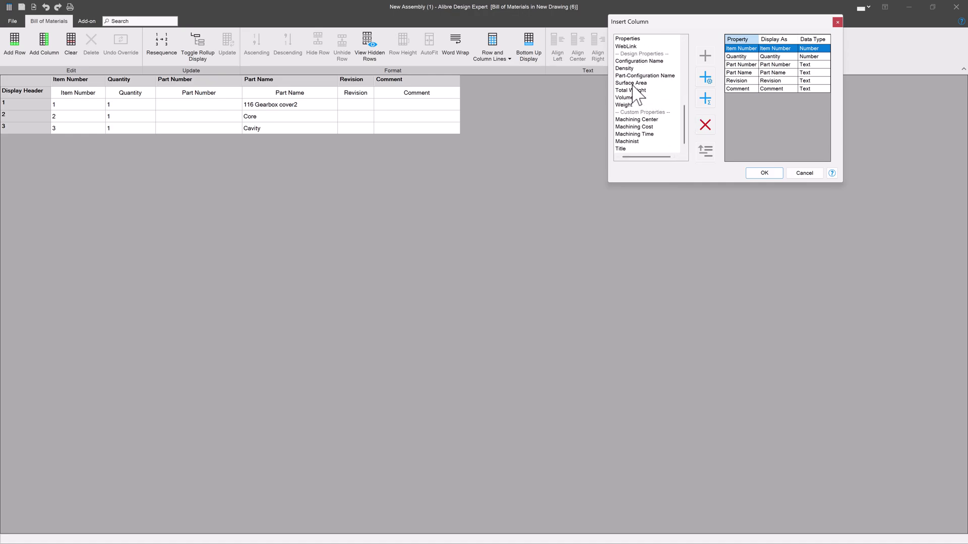
click(628, 105)
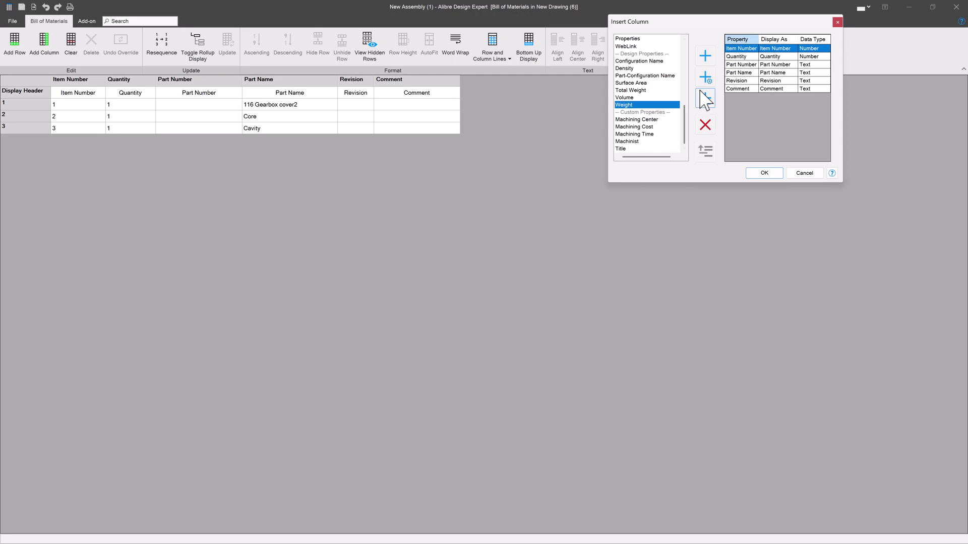
click(709, 57)
click(763, 174)
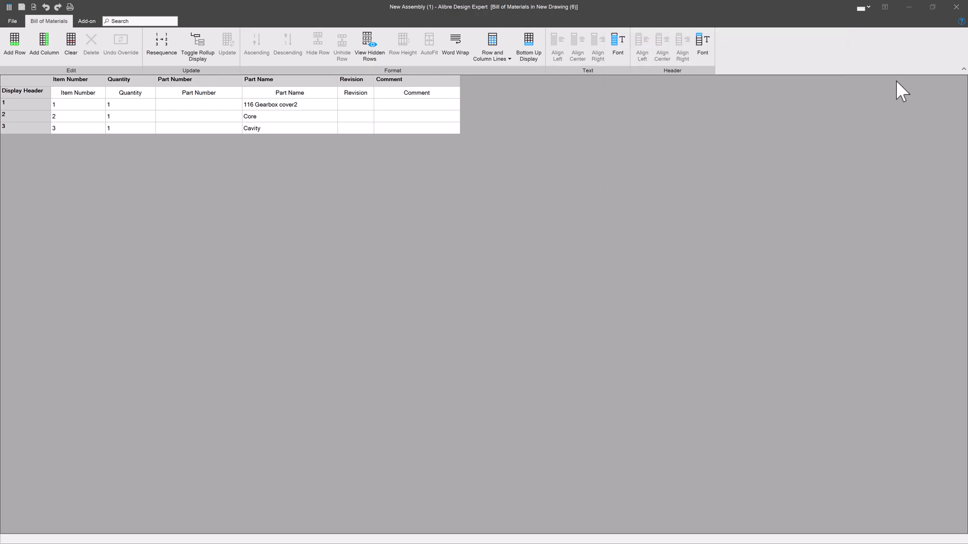
click(956, 8)
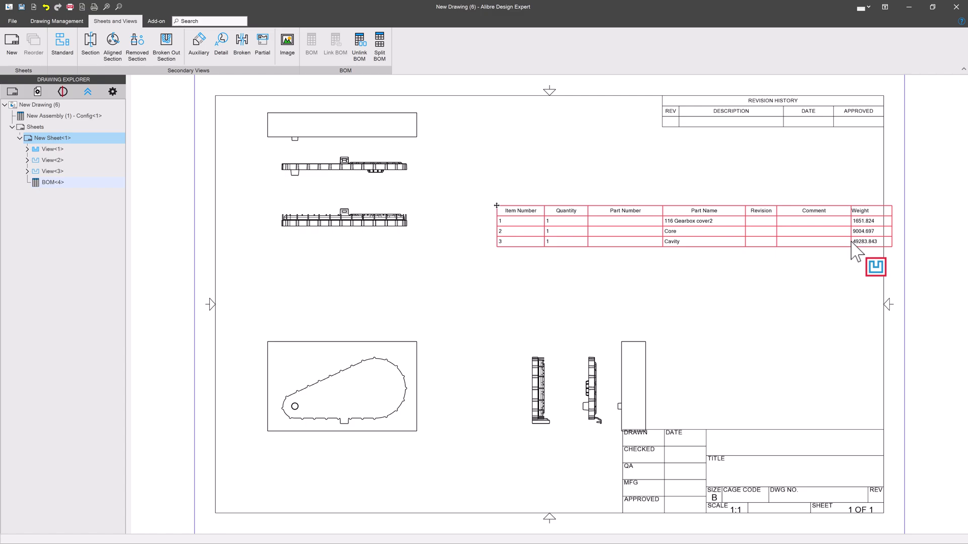
Move the BOM up beneath the revision history and close the drawing window
drag(497, 207, 482, 148)
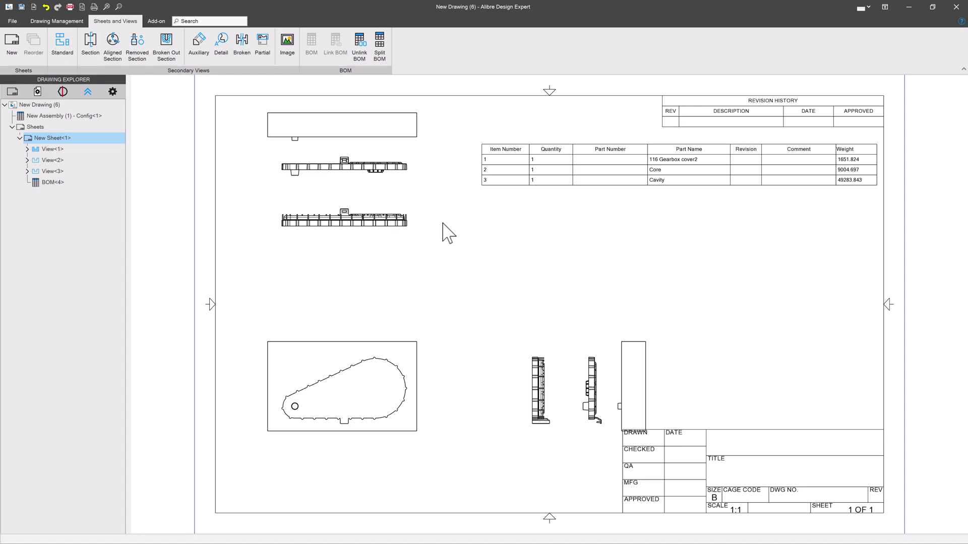
click(956, 7)
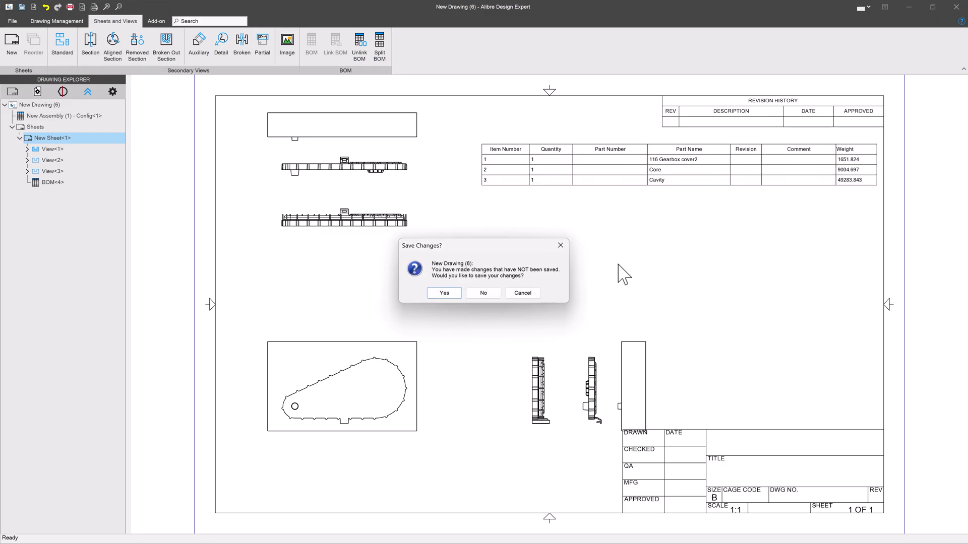
Discard the drawing and set New Assembly (1) to 'Treat as part in BOM when used as a subassembly'
click(481, 293)
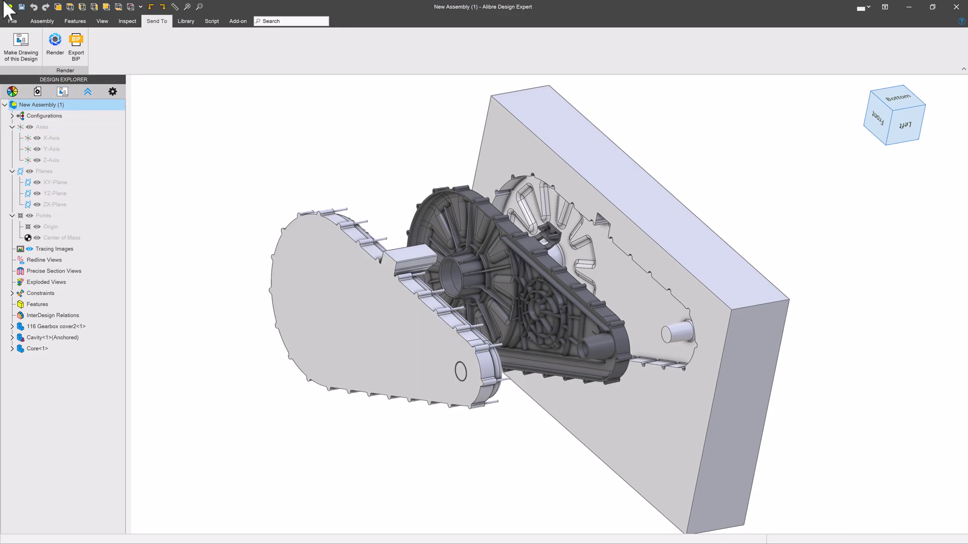
click(12, 21)
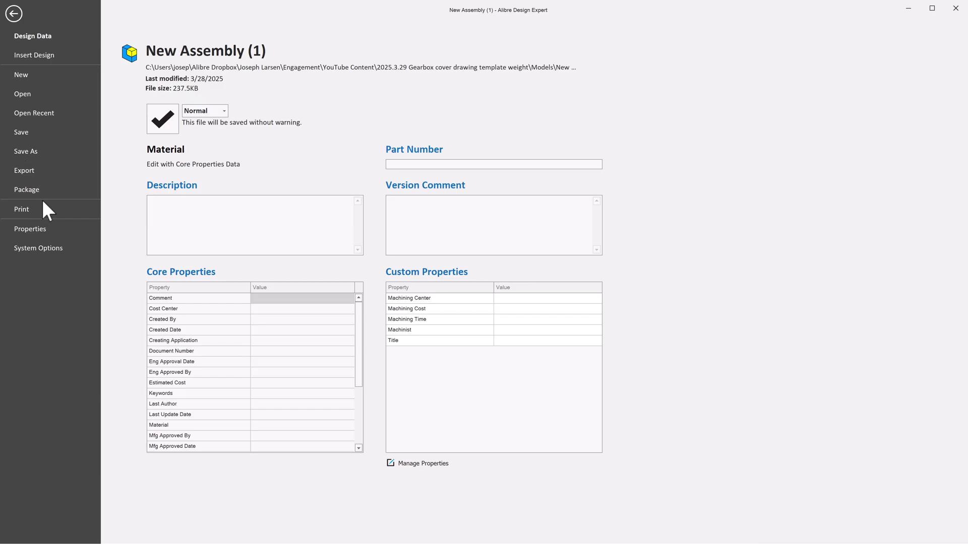
click(20, 233)
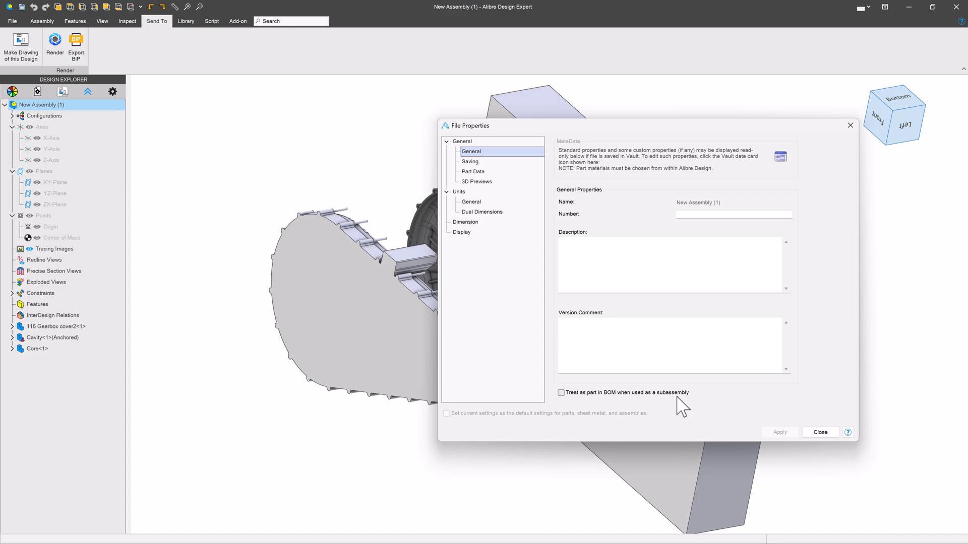
click(562, 393)
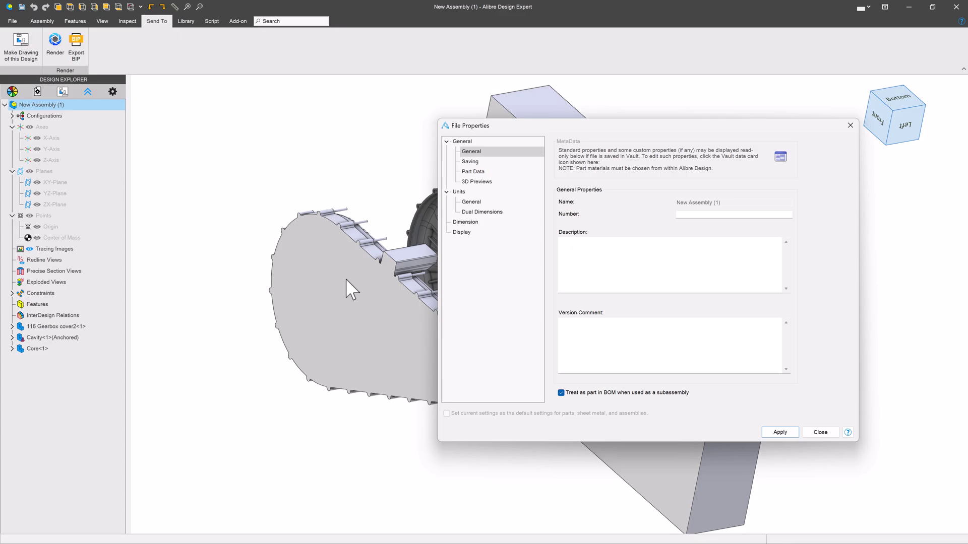
click(787, 433)
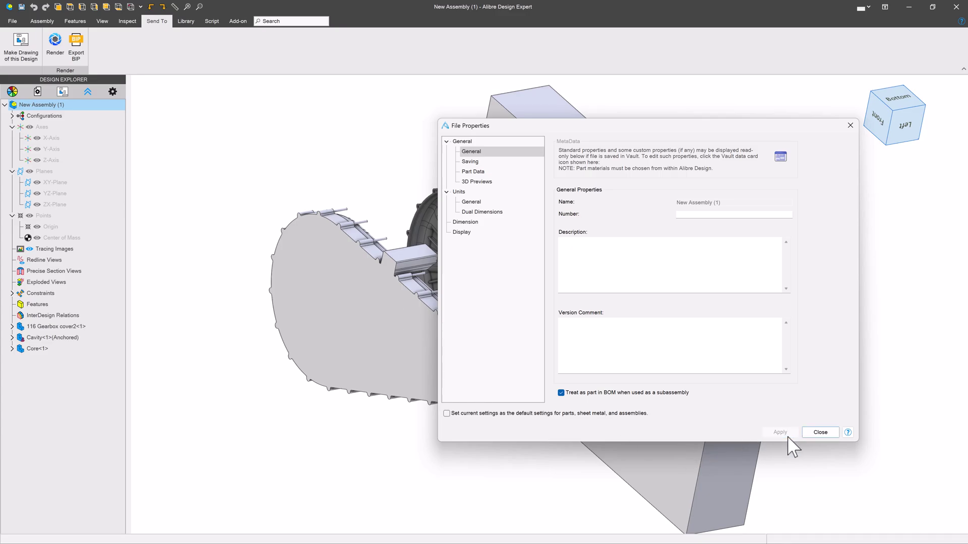
click(821, 432)
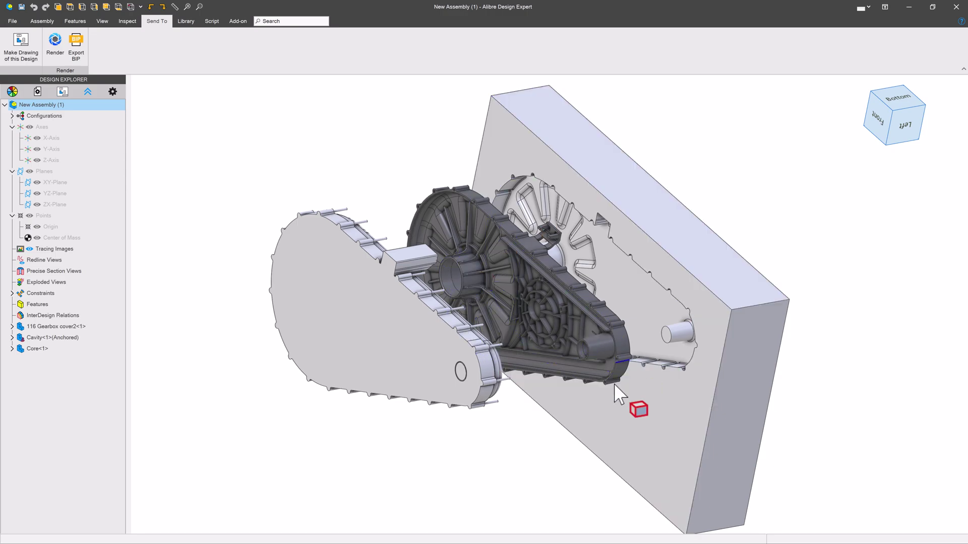
Start New Assembly (2) and place New Assembly (1) in it as a component
click(11, 20)
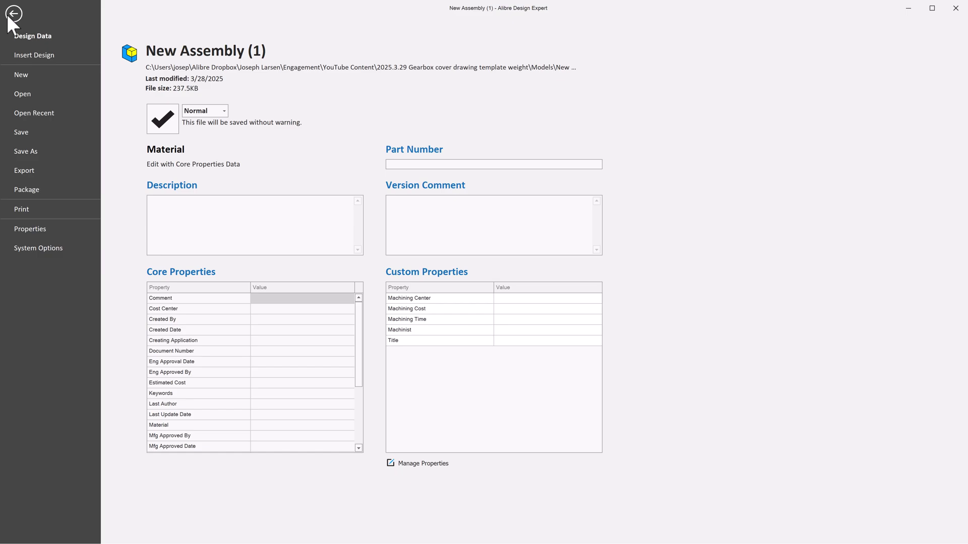
click(30, 74)
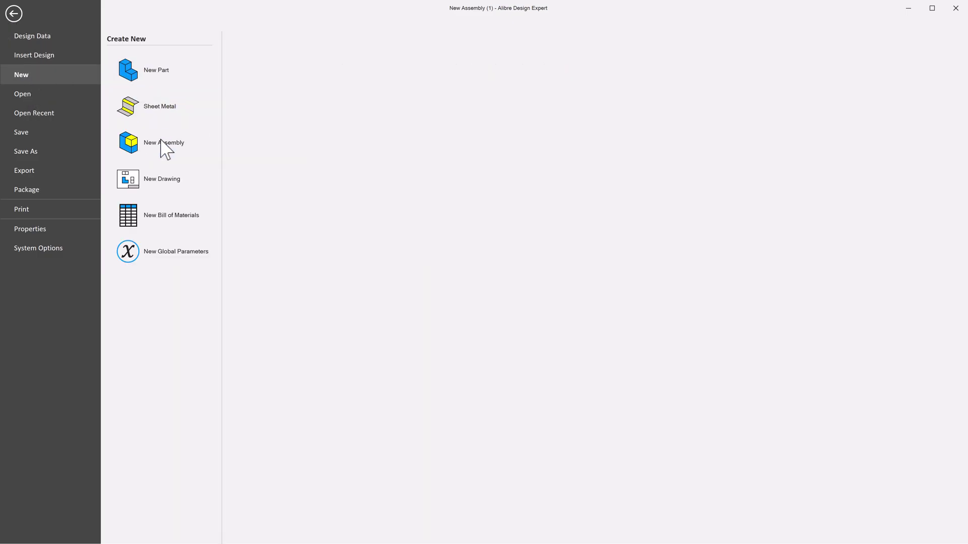
key(Escape)
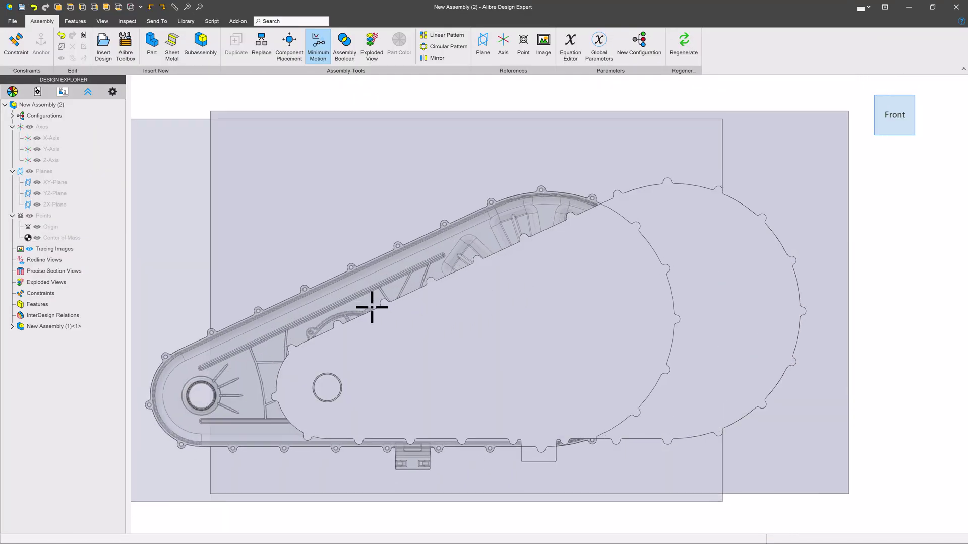
mouse_move(372, 307)
mouse_down()
mouse_move(324, 270)
mouse_move(396, 247)
mouse_up()
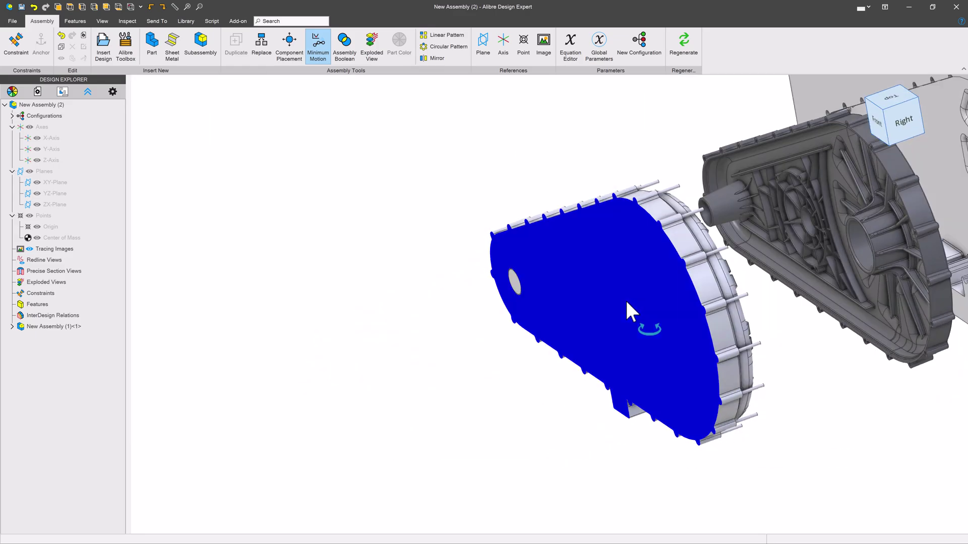
Zoom out and select the New Assembly (1) component in the design tree
scroll(457, 347, down, 3)
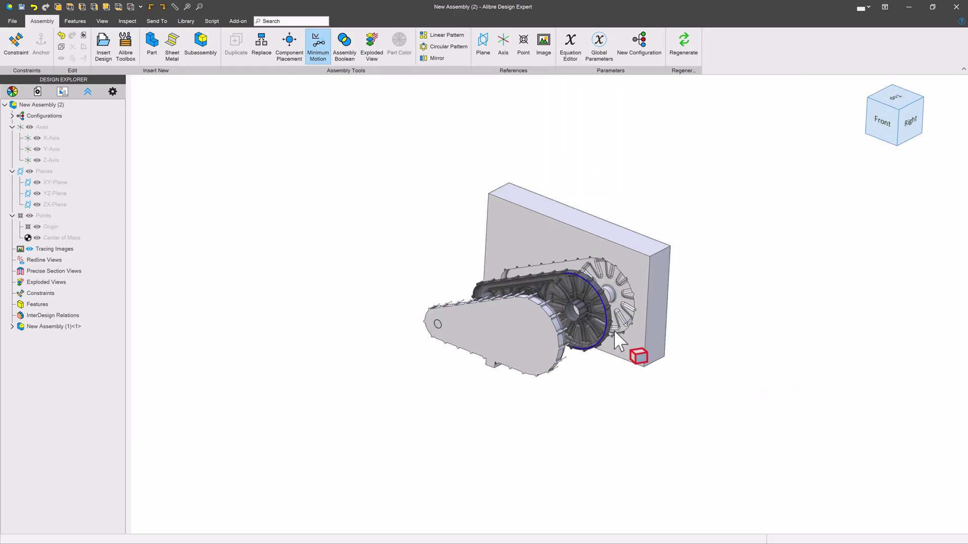
click(45, 326)
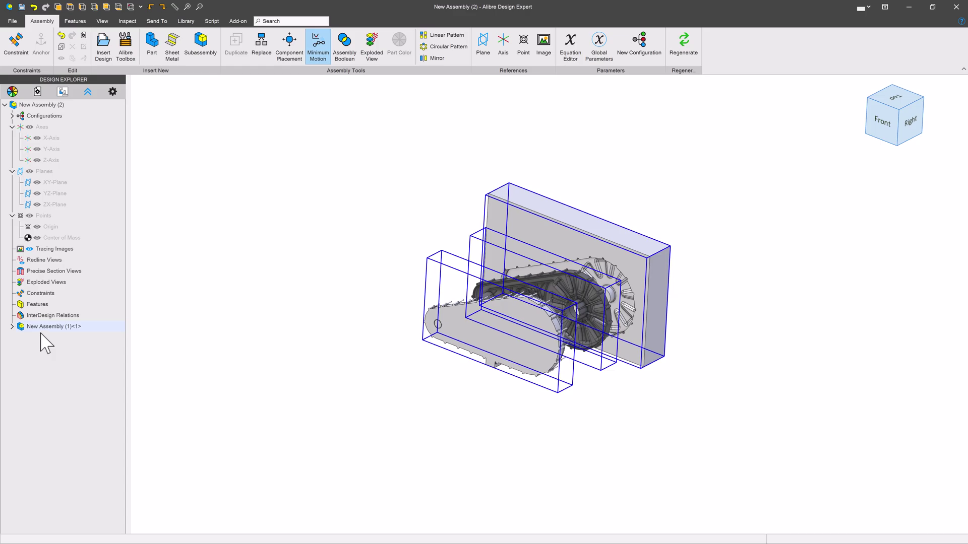
click(289, 285)
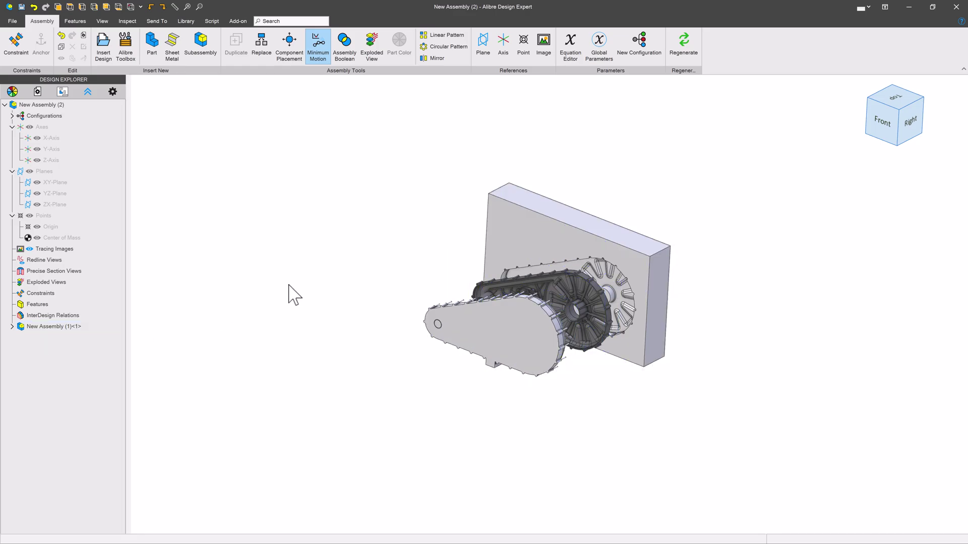
click(474, 249)
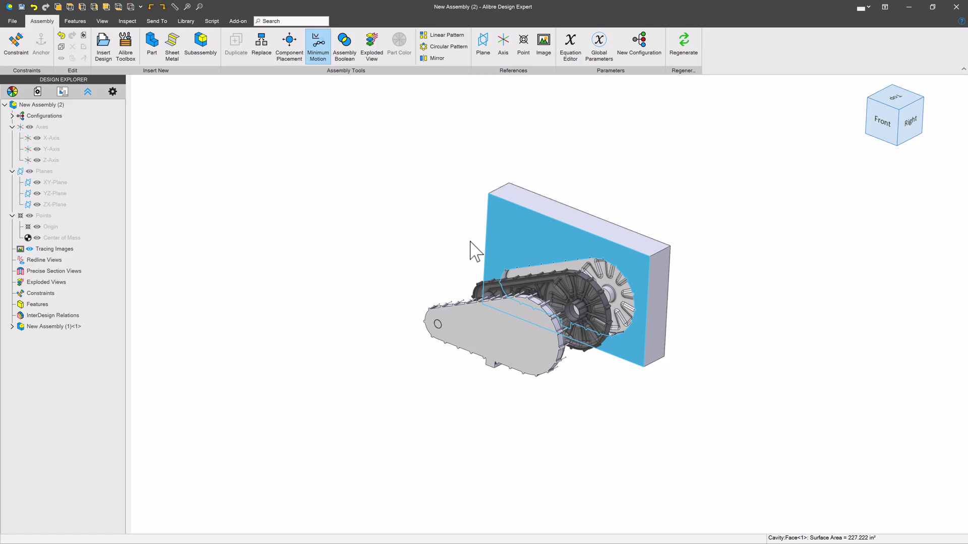
Open the New Assembly (1) subassembly for editing in its own window
right_click(471, 243)
right_click(74, 328)
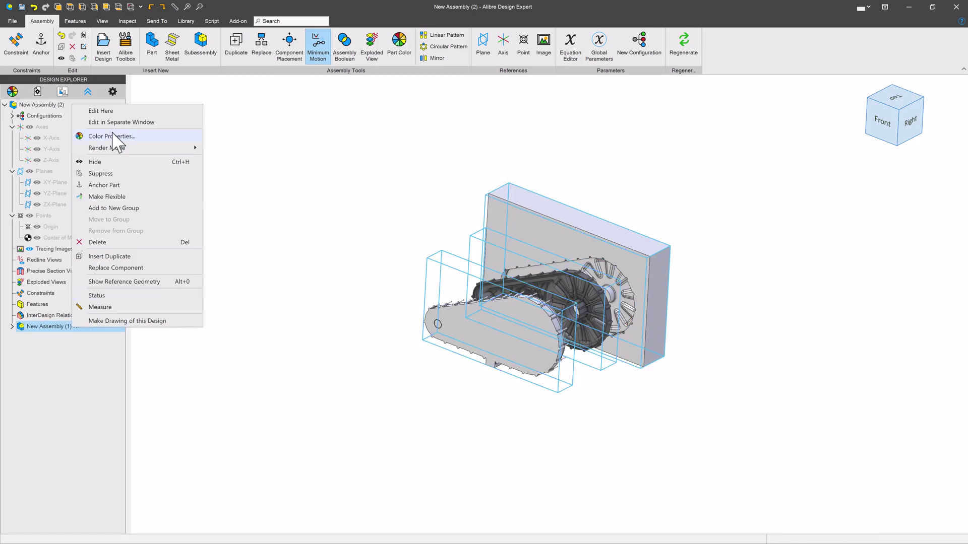
click(117, 122)
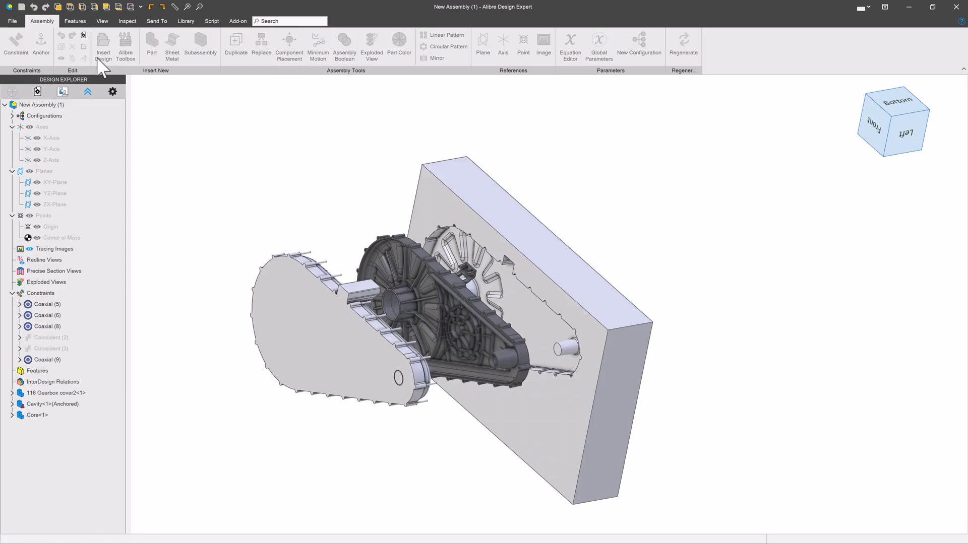
Enable 'Treat as part in BOM when used as a subassembly' in File Properties and apply
click(12, 21)
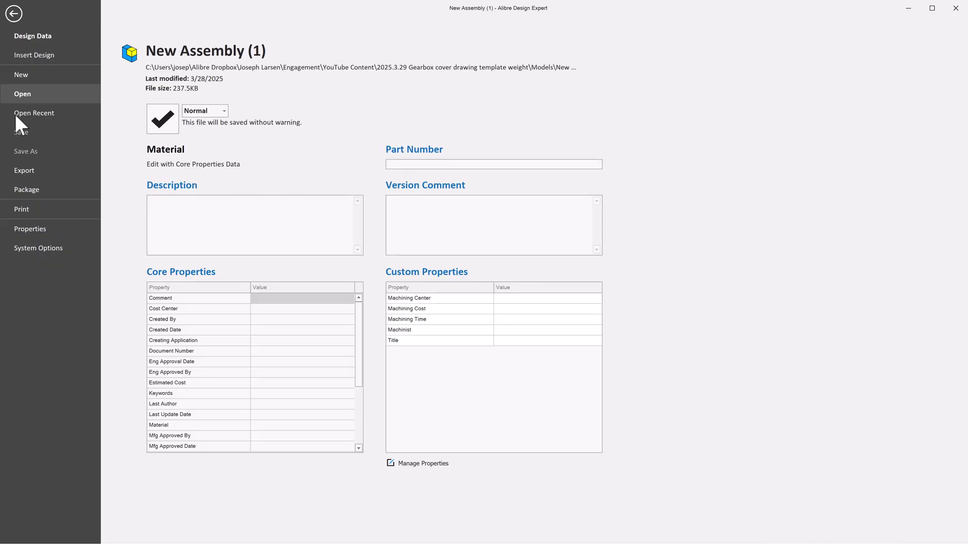
click(32, 229)
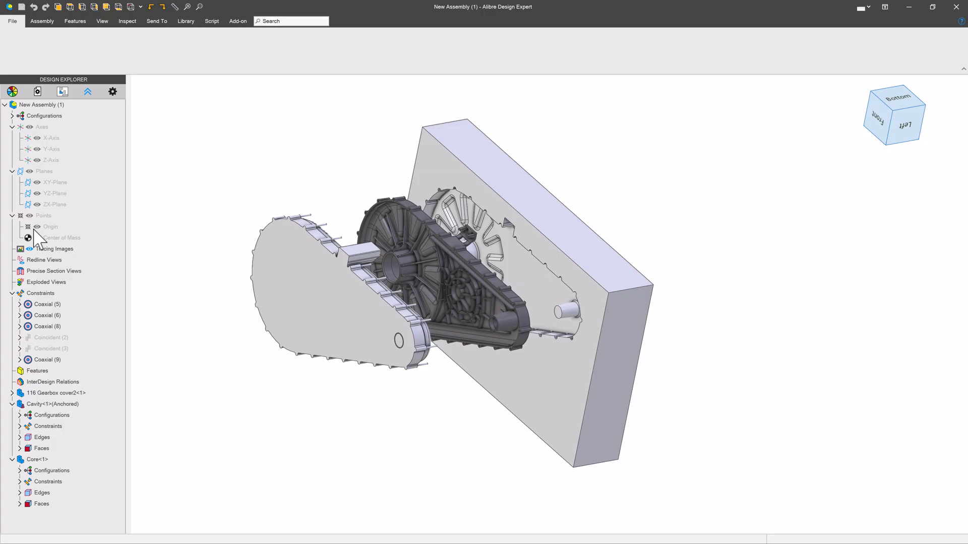
click(561, 393)
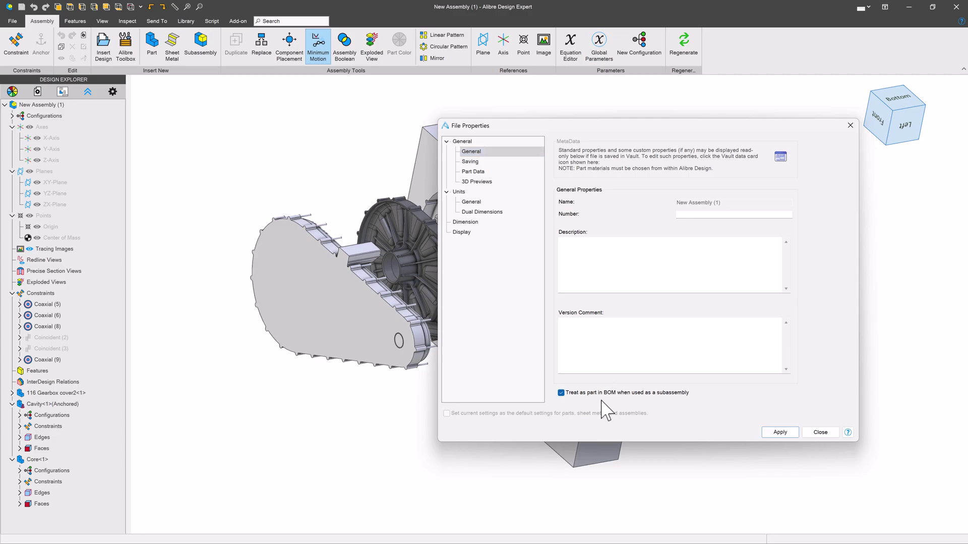
click(783, 433)
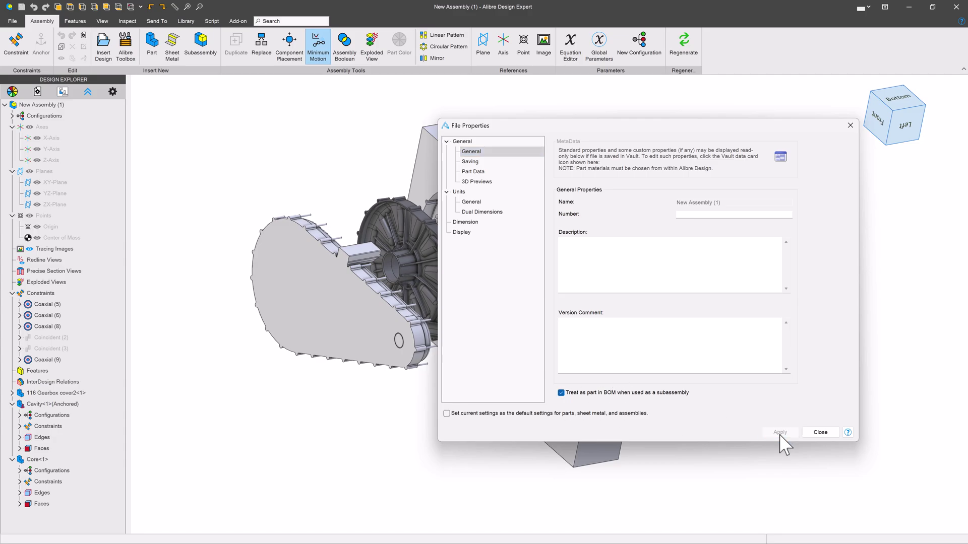
click(820, 433)
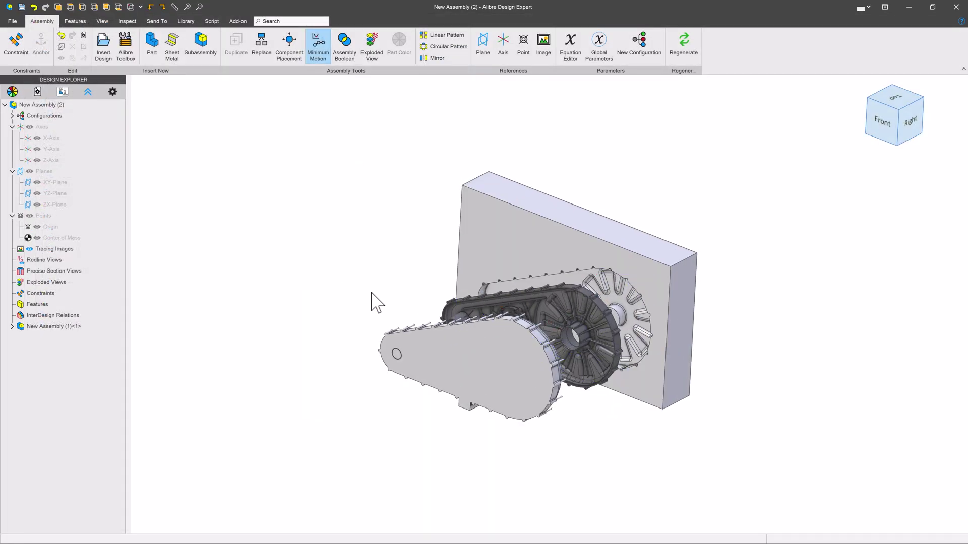
Save the top assembly as 'Driven Assembly Do Not Edit', along with New Assembly (1)
scroll(540, 334, up, 3)
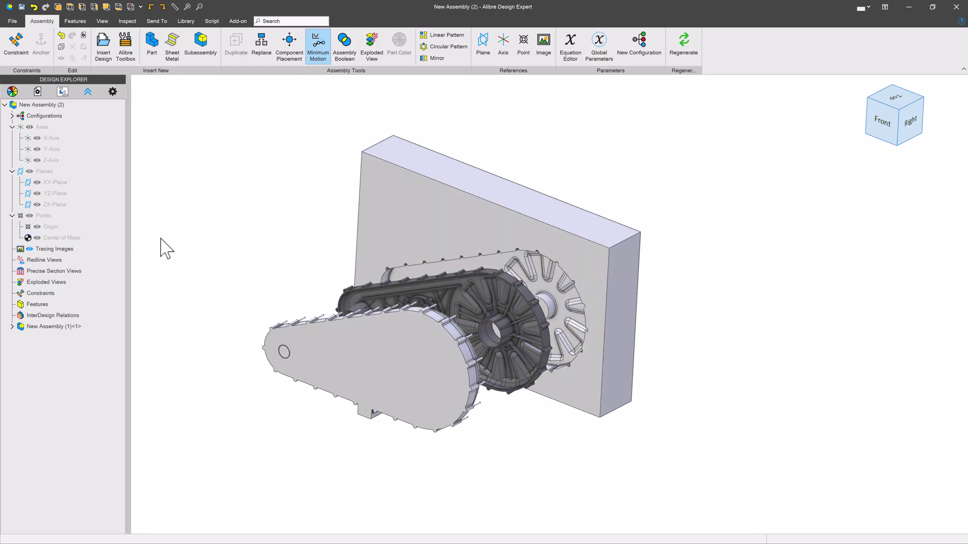
click(22, 8)
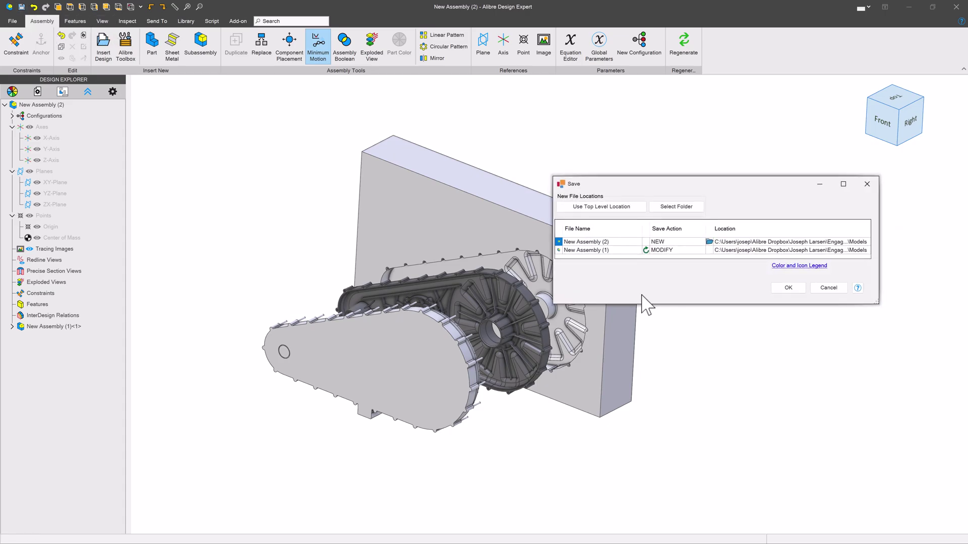
click(608, 245)
text(Driven)
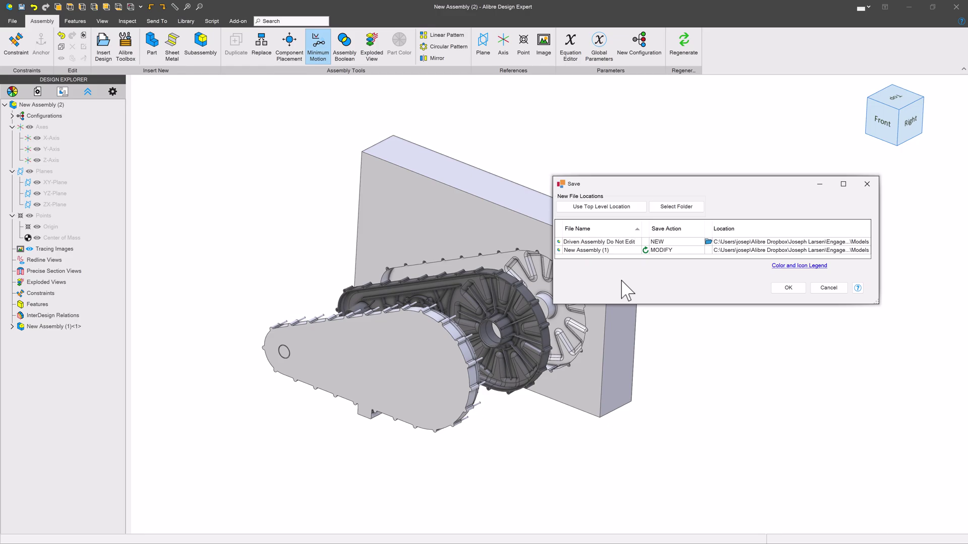
click(788, 288)
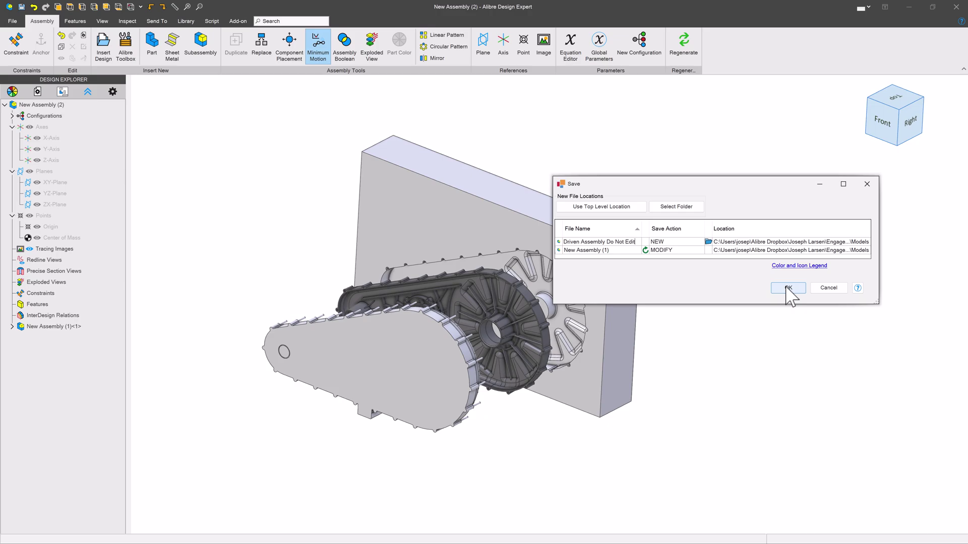
click(789, 290)
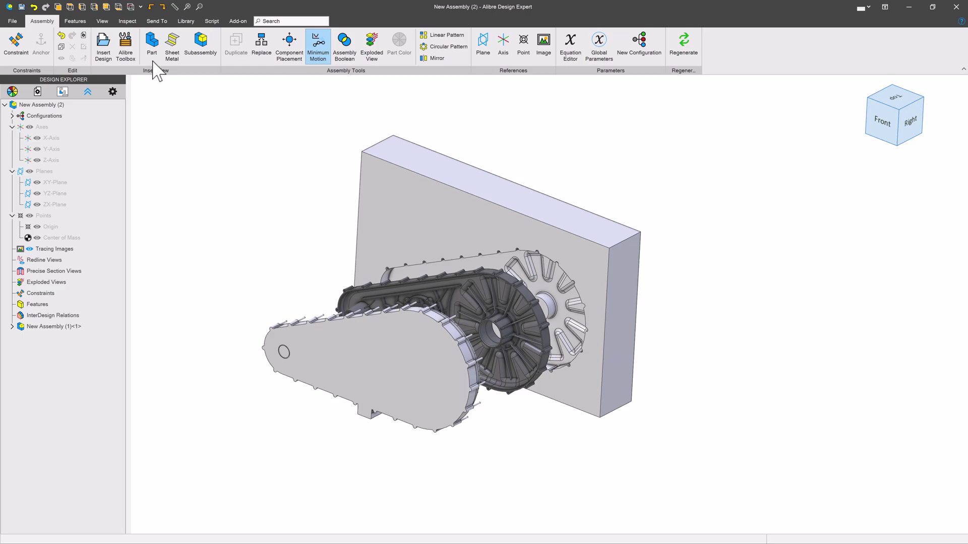
Make an ANSI B drawing of the driven assembly with three standard views
click(157, 21)
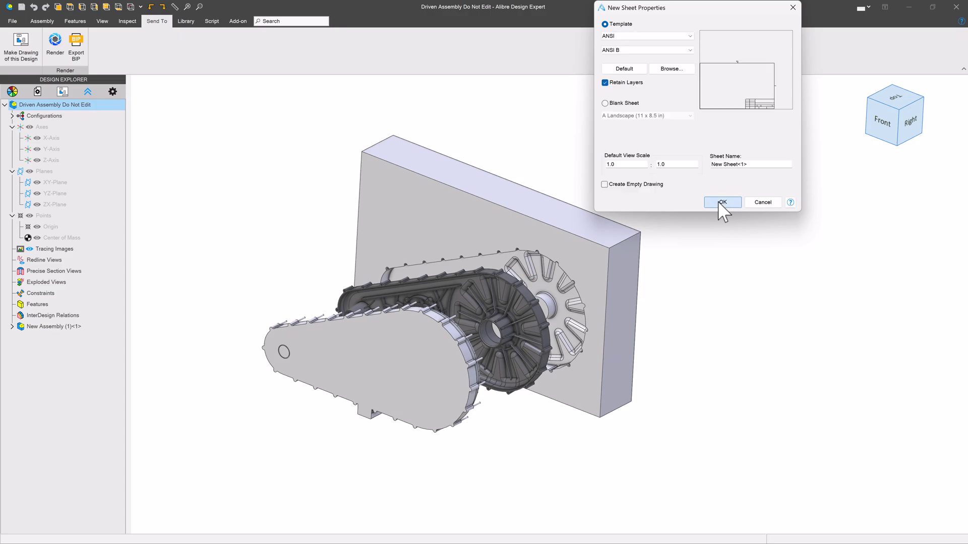
click(722, 202)
click(754, 177)
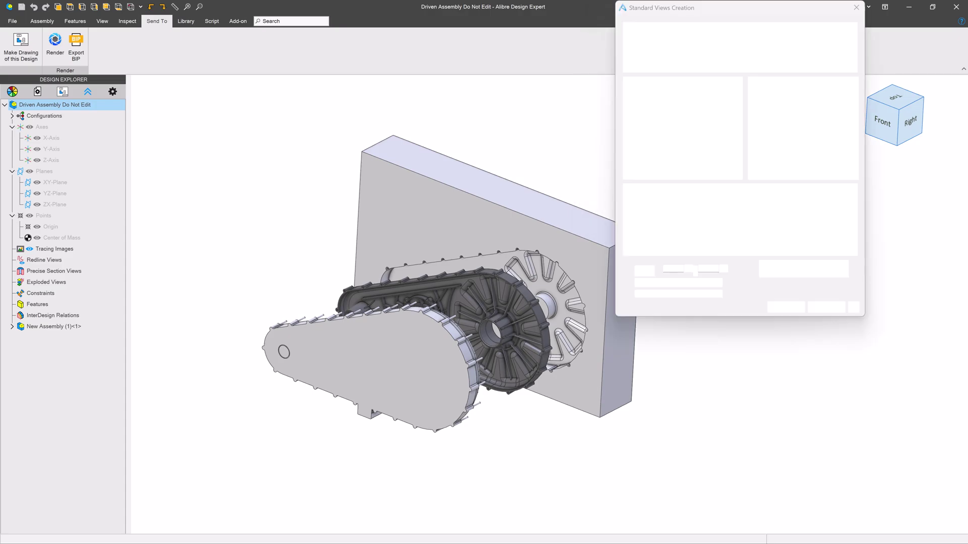
click(792, 307)
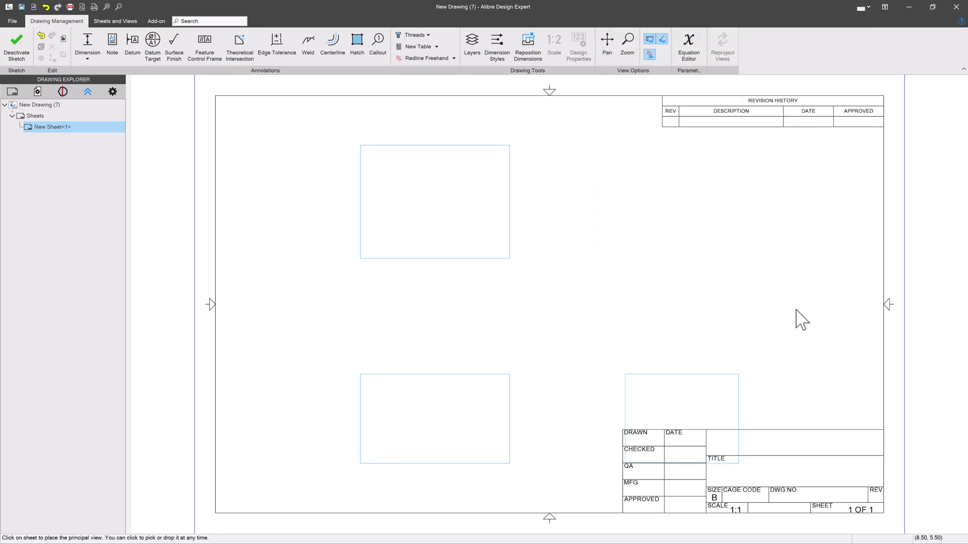
click(425, 275)
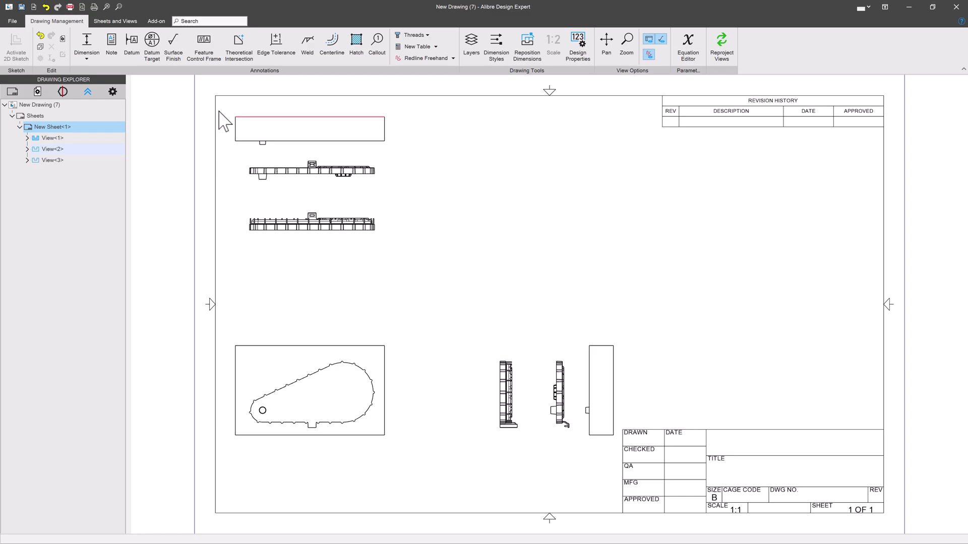
click(127, 23)
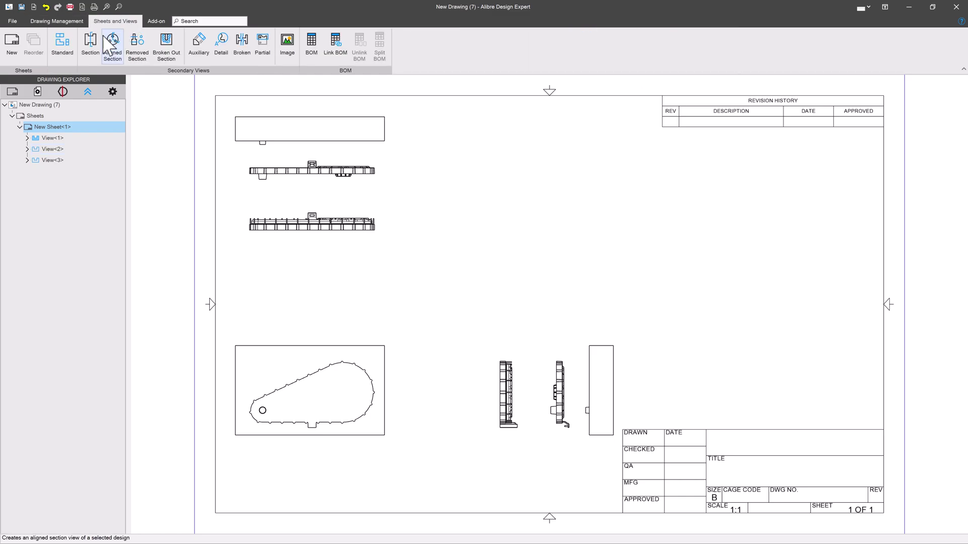
Insert a bill of materials with default settings onto the sheet
click(312, 43)
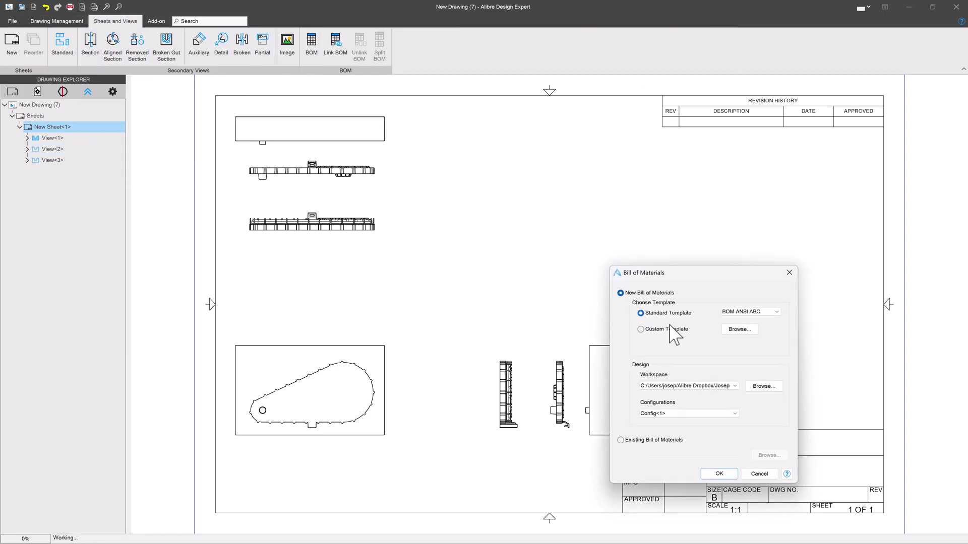
click(716, 472)
click(479, 223)
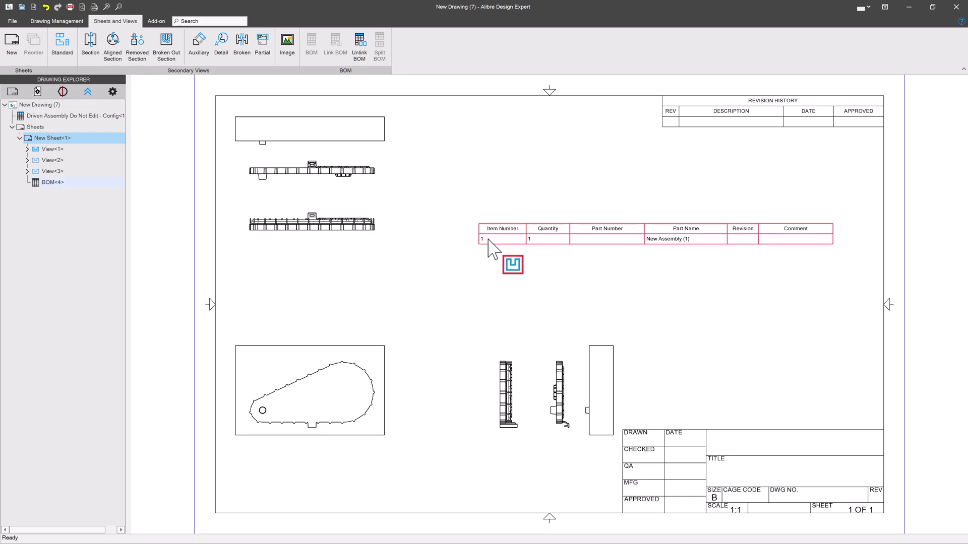
Replace all default BOM columns with a single Weight column reading 27188.492 kg
click(545, 238)
double_click(546, 238)
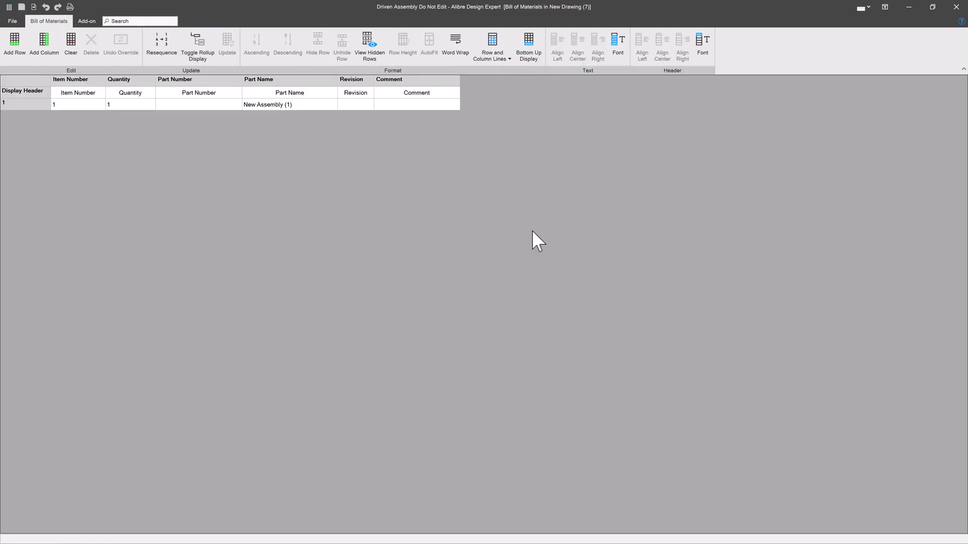
click(49, 45)
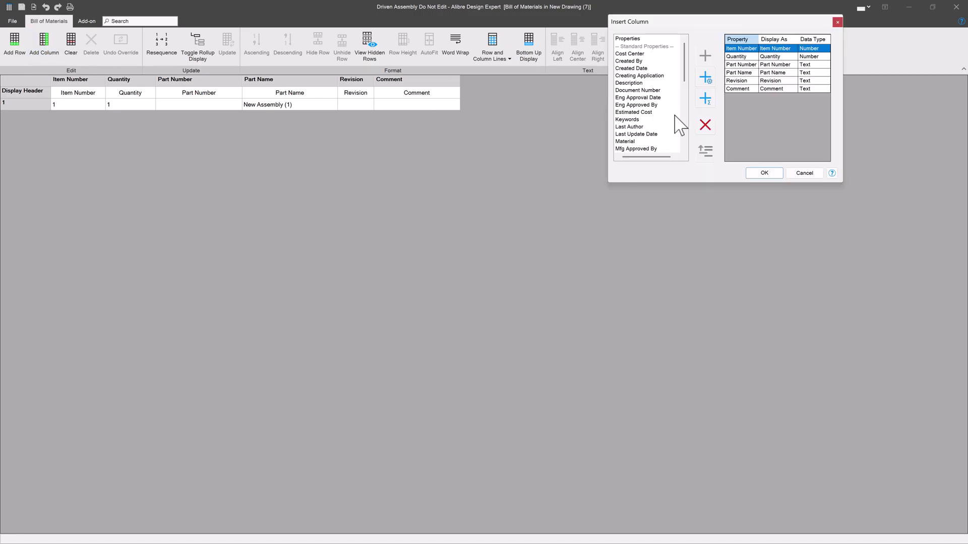
click(705, 127)
click(706, 126)
click(705, 126)
click(706, 126)
click(705, 126)
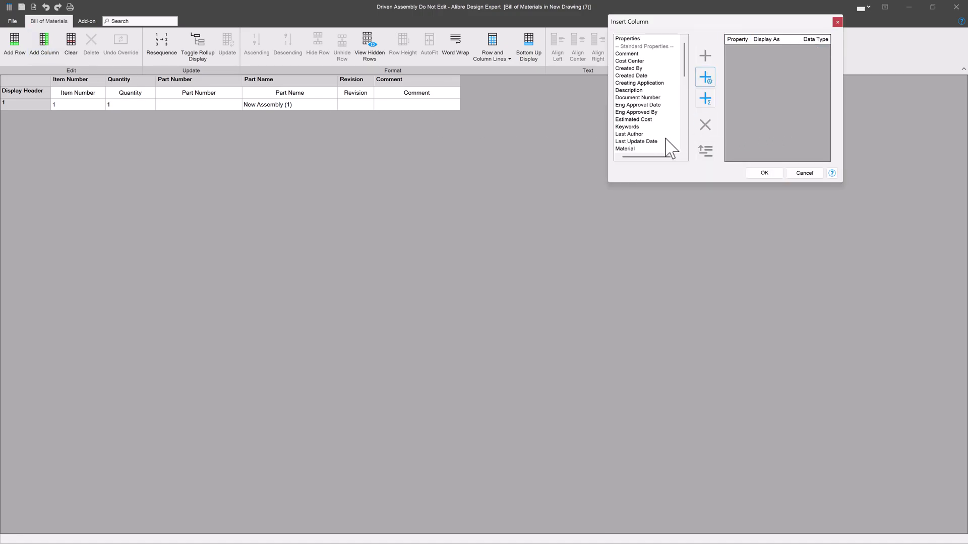
scroll(638, 138, down, 8)
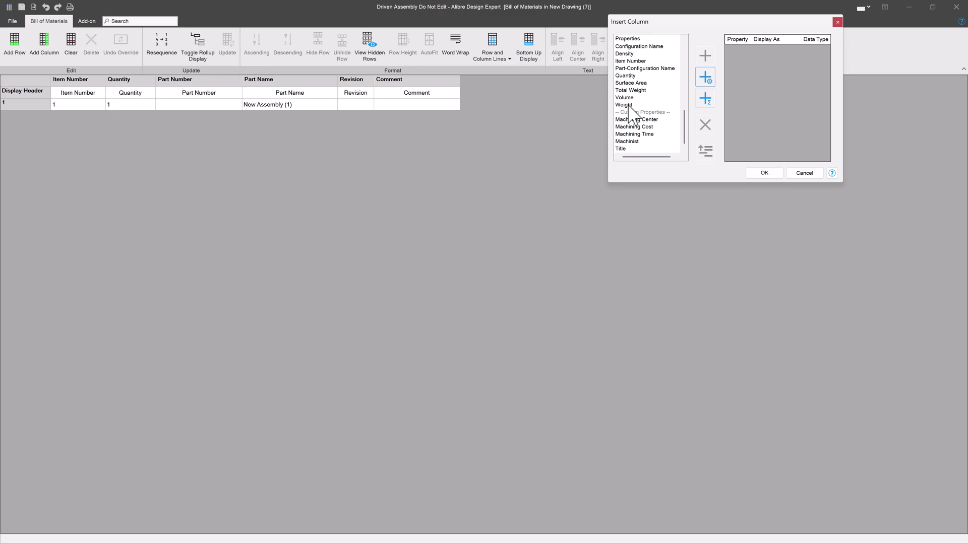
click(628, 105)
click(705, 77)
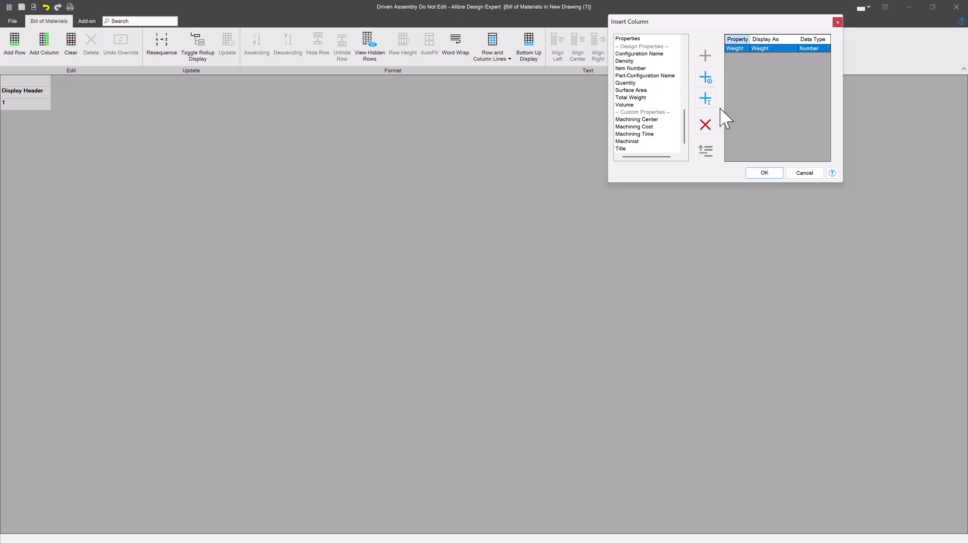
click(765, 172)
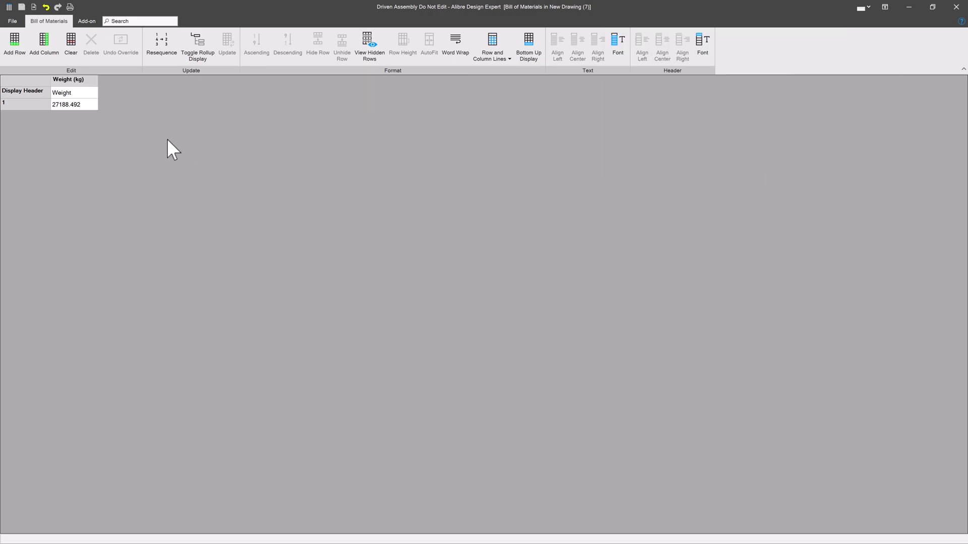
Move the Weight table to the sheet's lower right, just above the title block
click(956, 7)
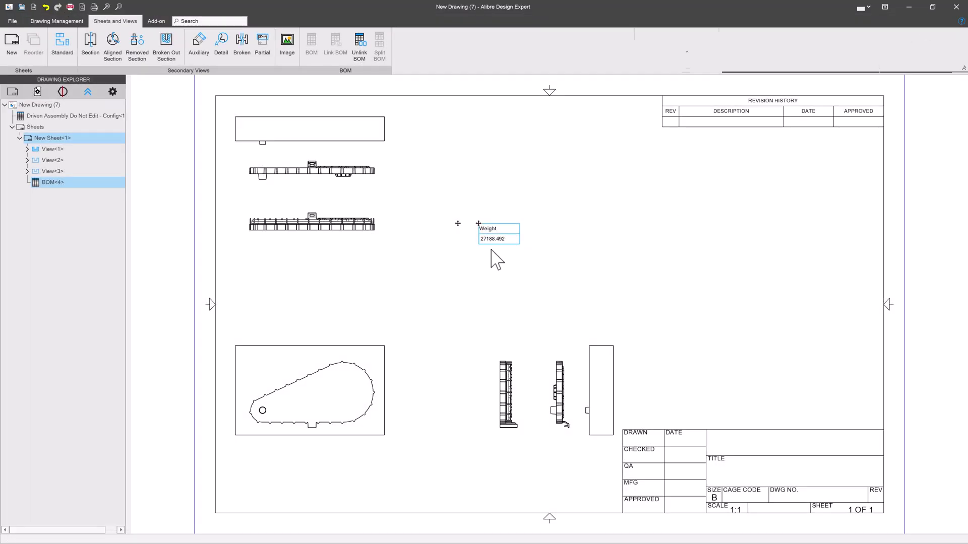
click(498, 229)
drag(488, 227, 841, 407)
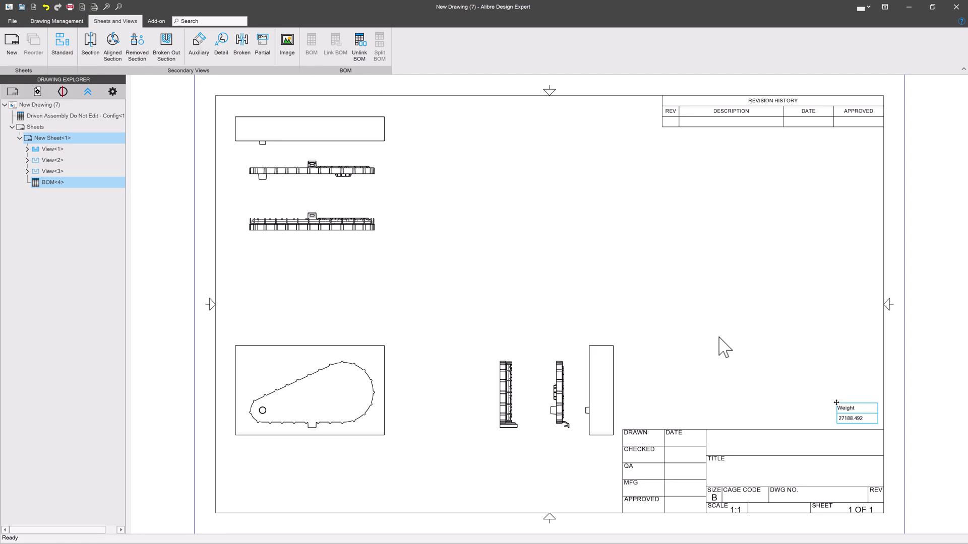
click(929, 422)
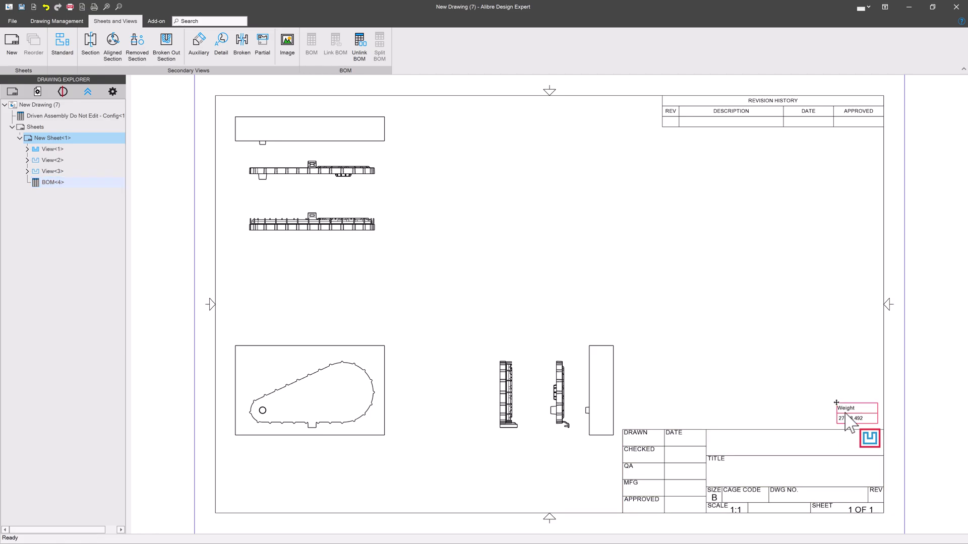
click(818, 402)
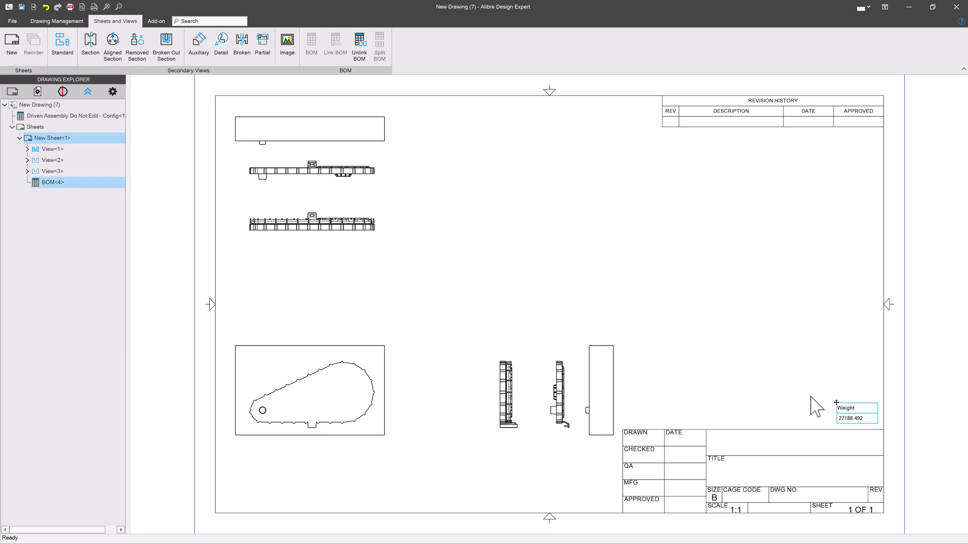
click(838, 418)
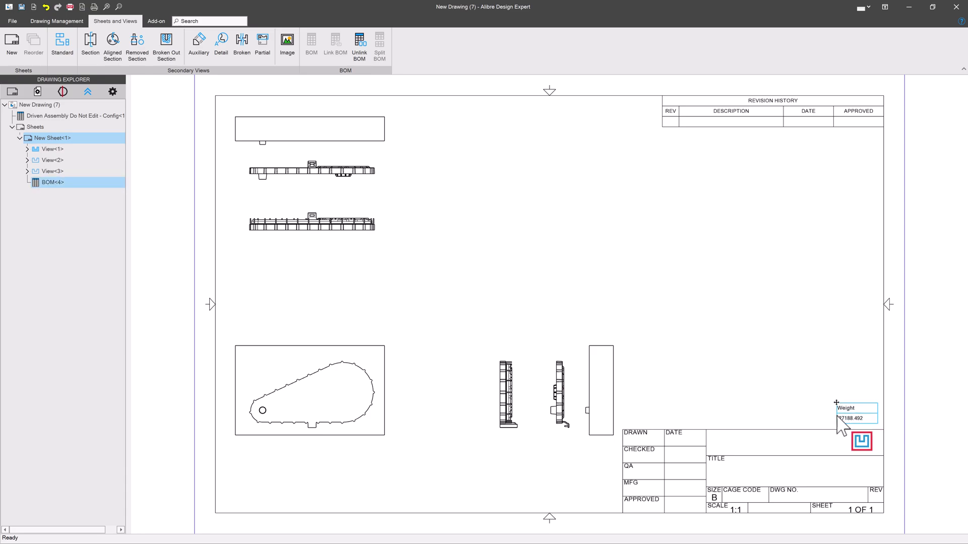
click(838, 418)
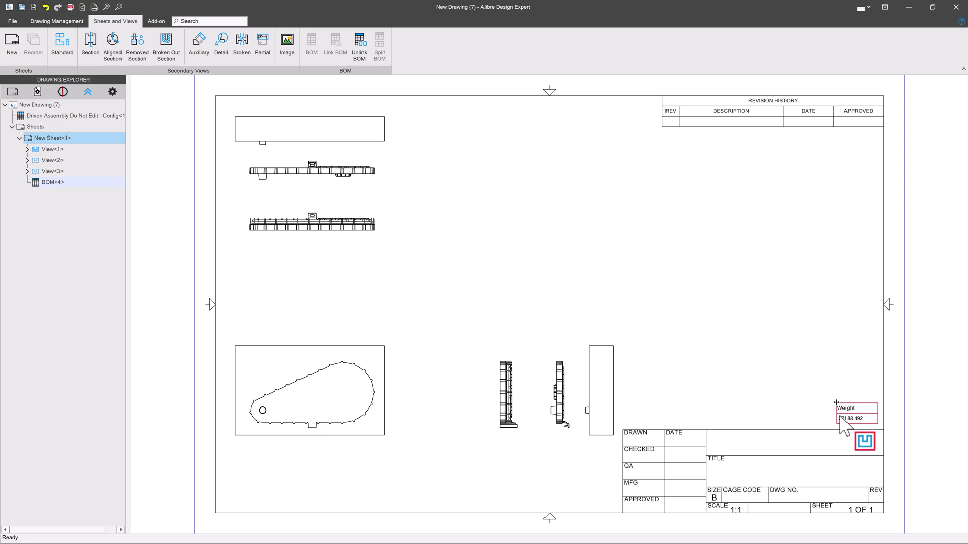
click(840, 418)
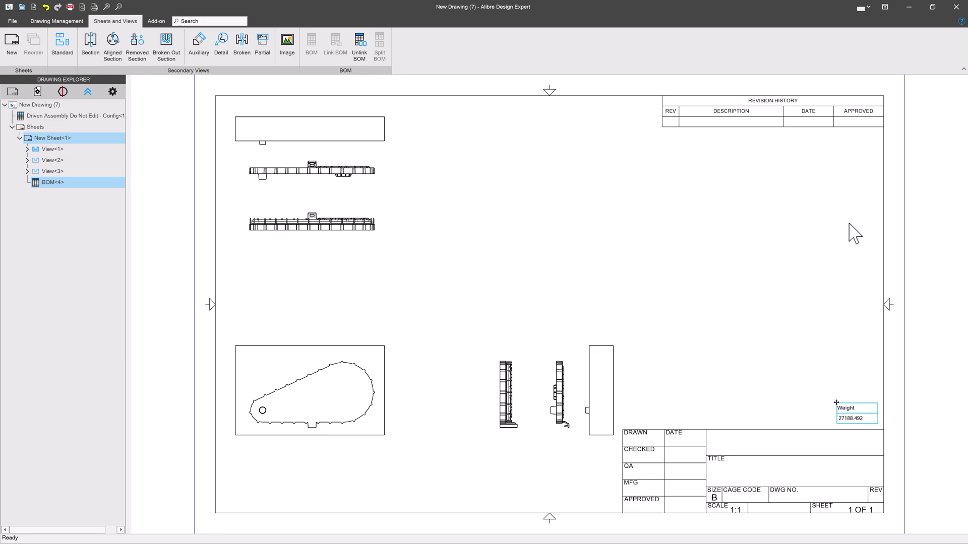